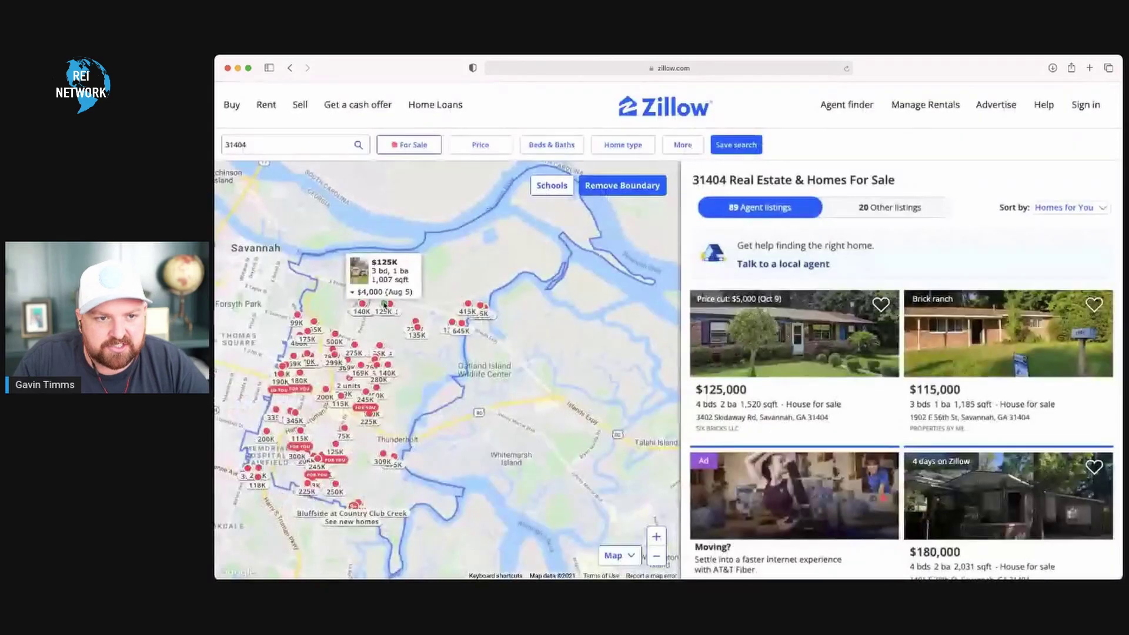
{"action": "left_click", "coordinate": [383, 305]}
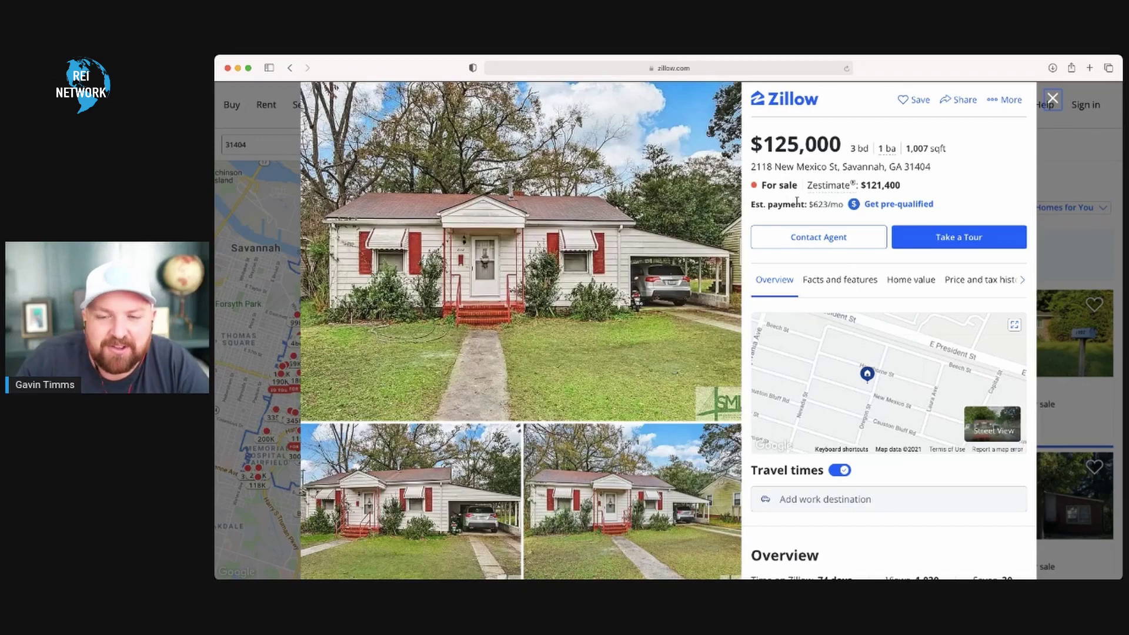
{"action": "left_click_drag", "start_coordinate": [931, 169], "coordinate": [752, 168]}
{"action": "key", "text": "super+c"}
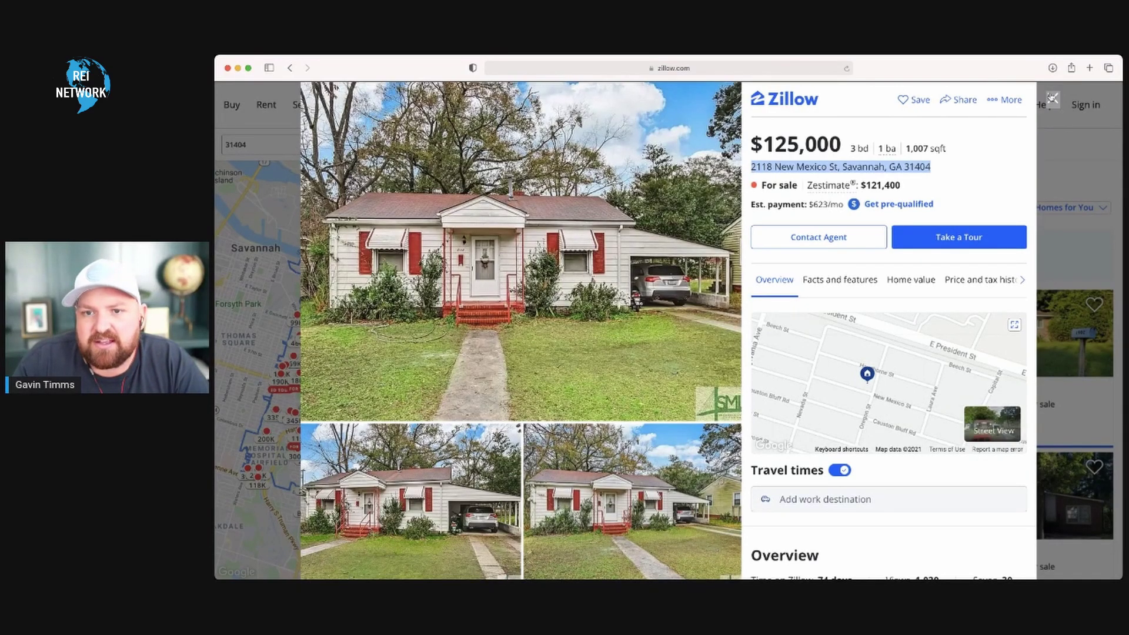
{"action": "left_click", "coordinate": [1053, 98]}
{"action": "left_click", "coordinate": [312, 147]}
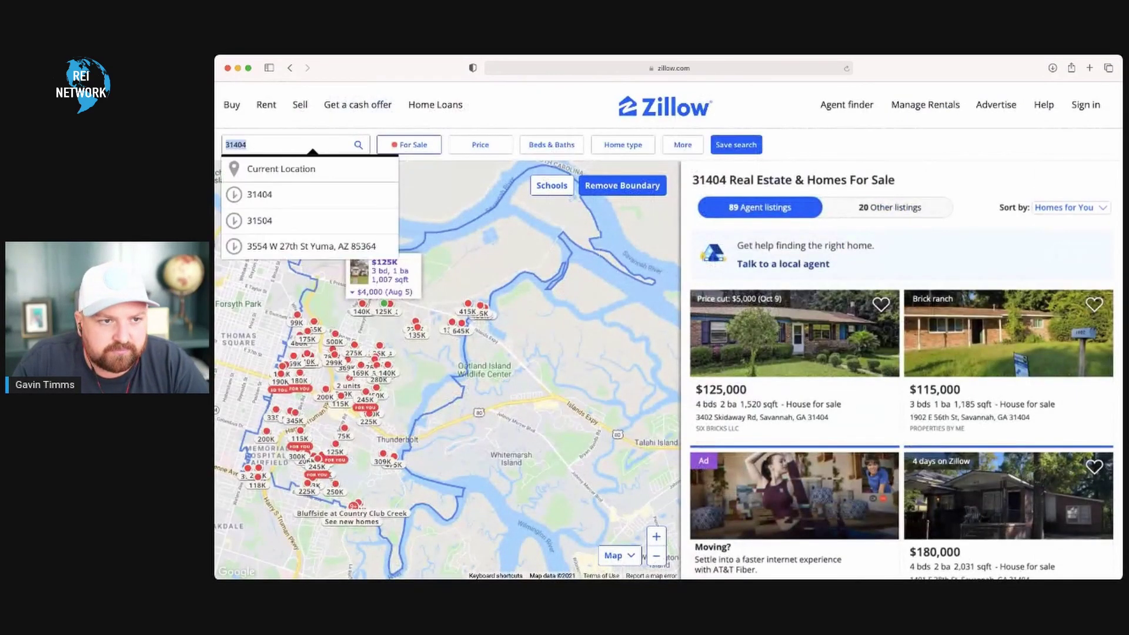
{"action": "key", "text": "super+v"}
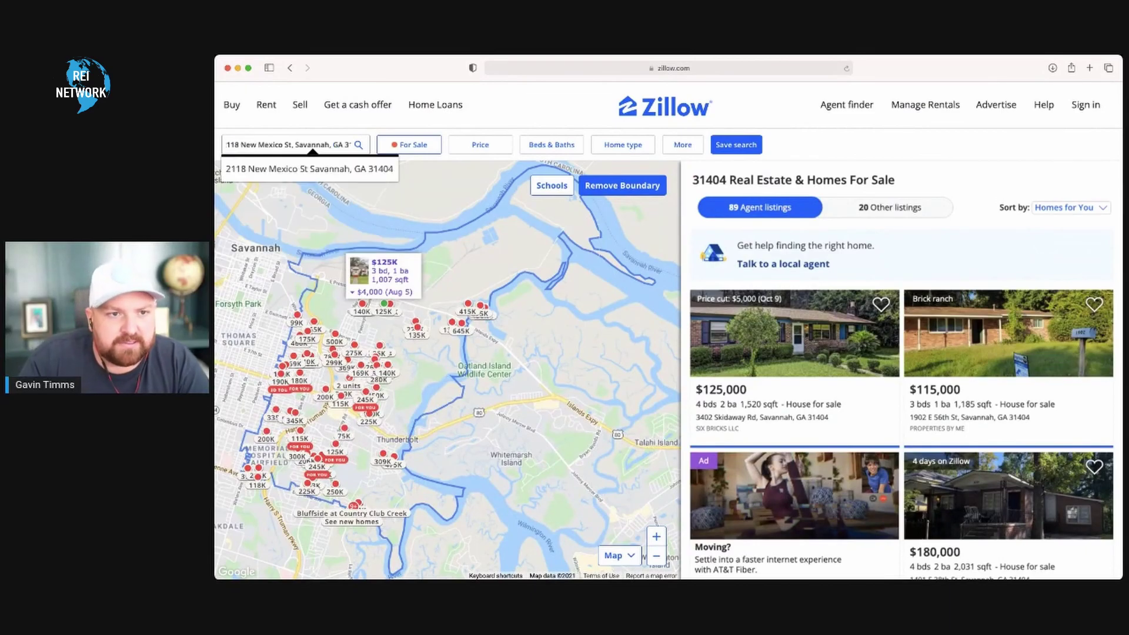
{"action": "key", "text": "Return"}
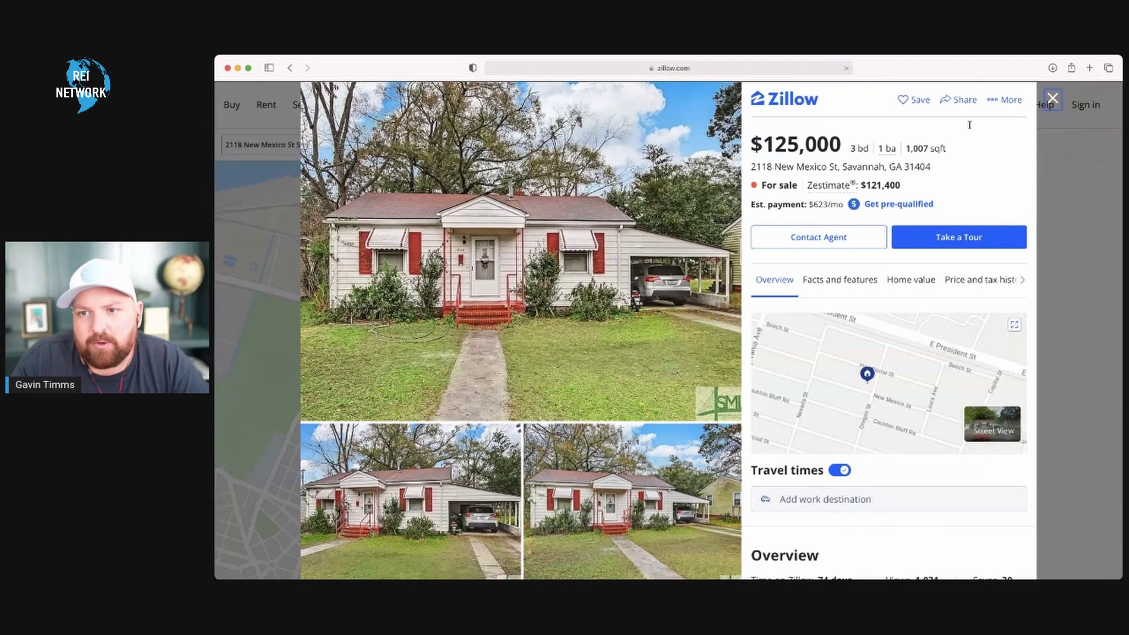
{"action": "left_click", "coordinate": [1052, 99]}
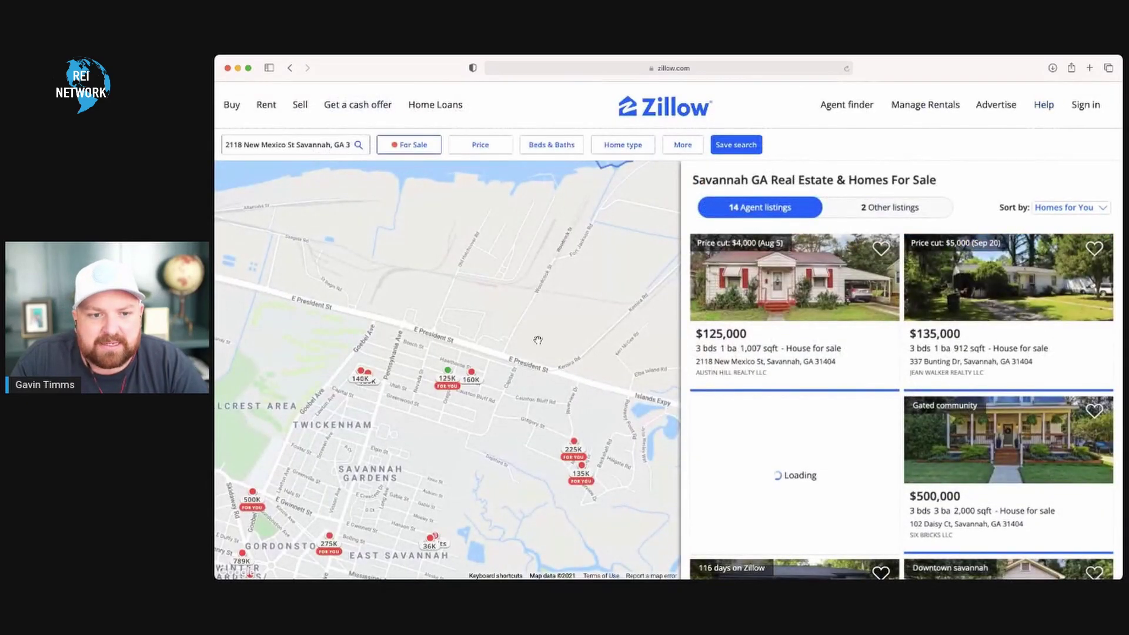
{"action": "mouse_move", "coordinate": [447, 375]}
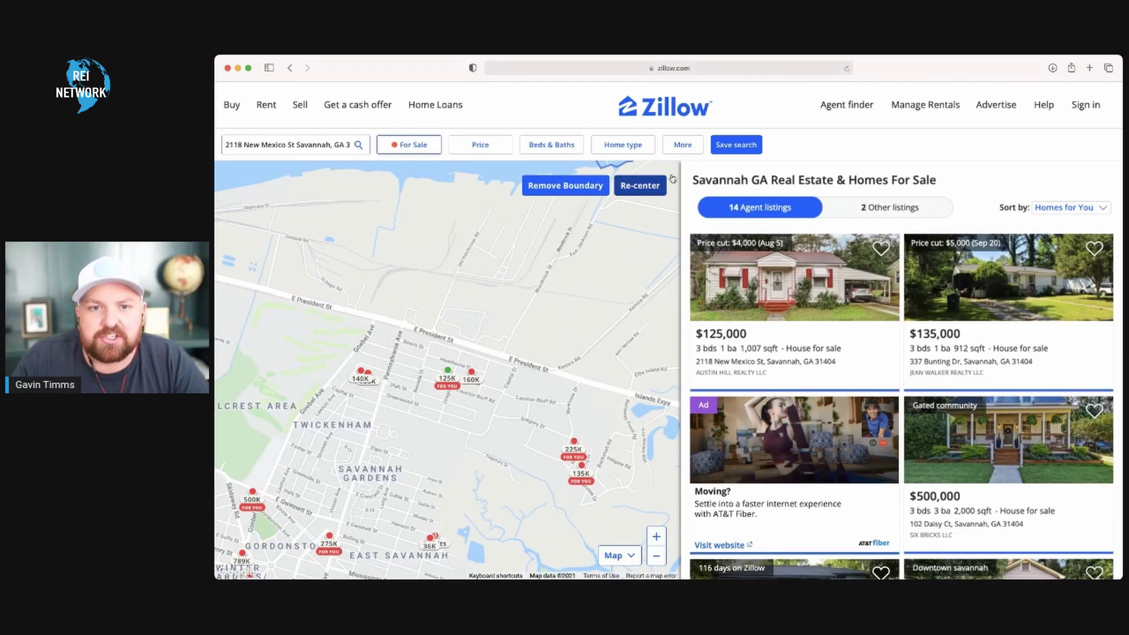
- Reset all filters to defaults from the More filters panel
{"action": "left_click", "coordinate": [680, 146]}
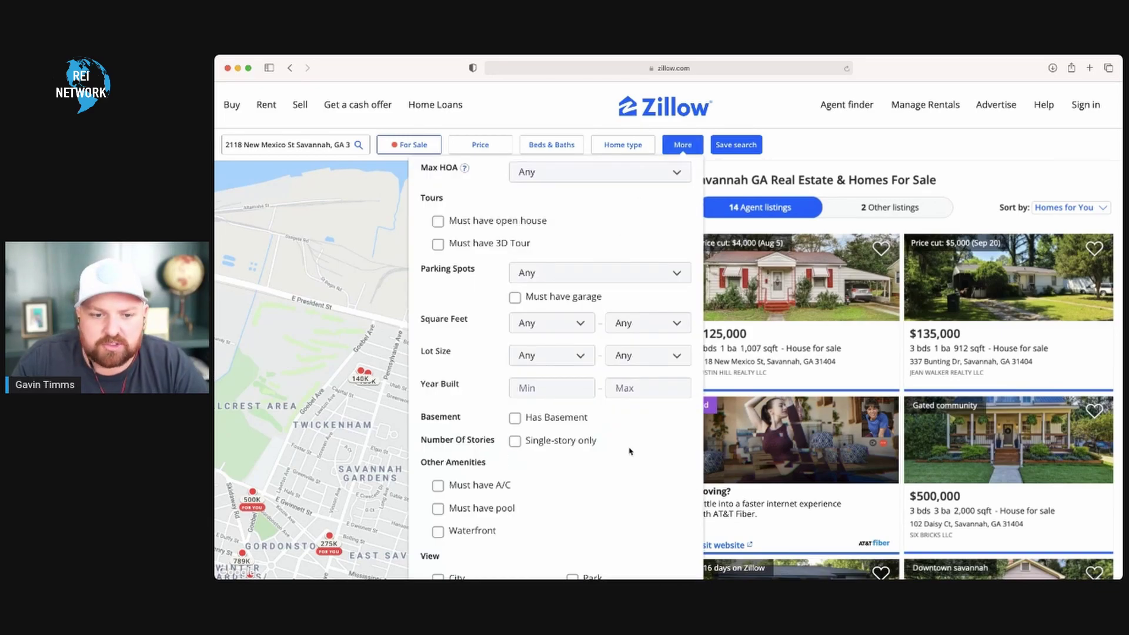
{"action": "scroll", "coordinate": [628, 449], "scroll_direction": "down", "scroll_amount": 3}
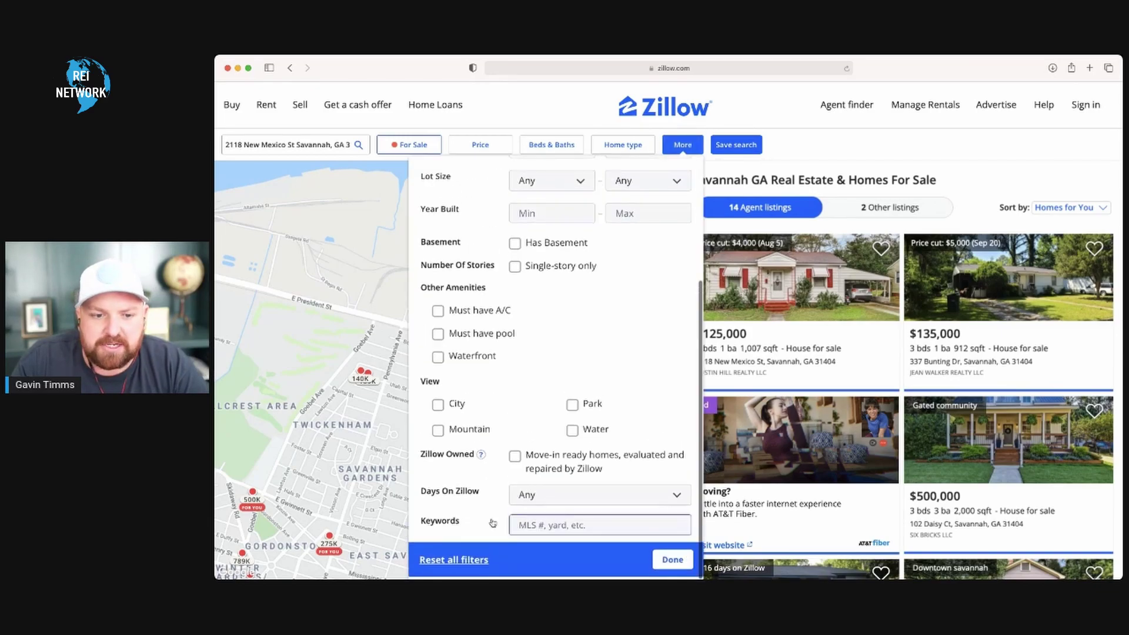
{"action": "left_click", "coordinate": [452, 565]}
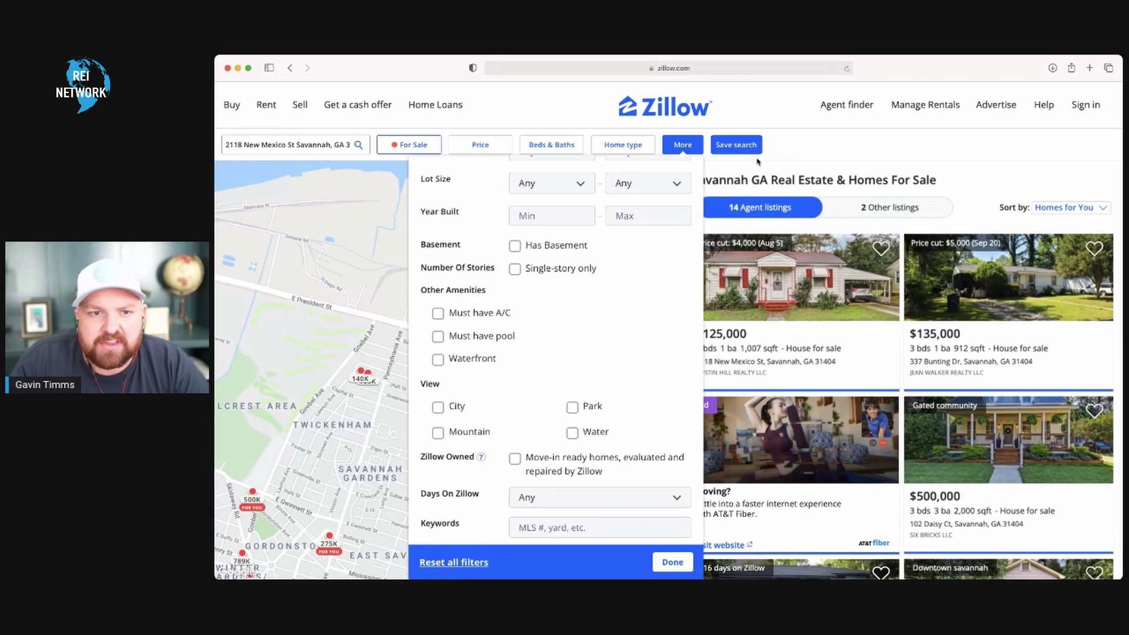
{"action": "left_click", "coordinate": [852, 160]}
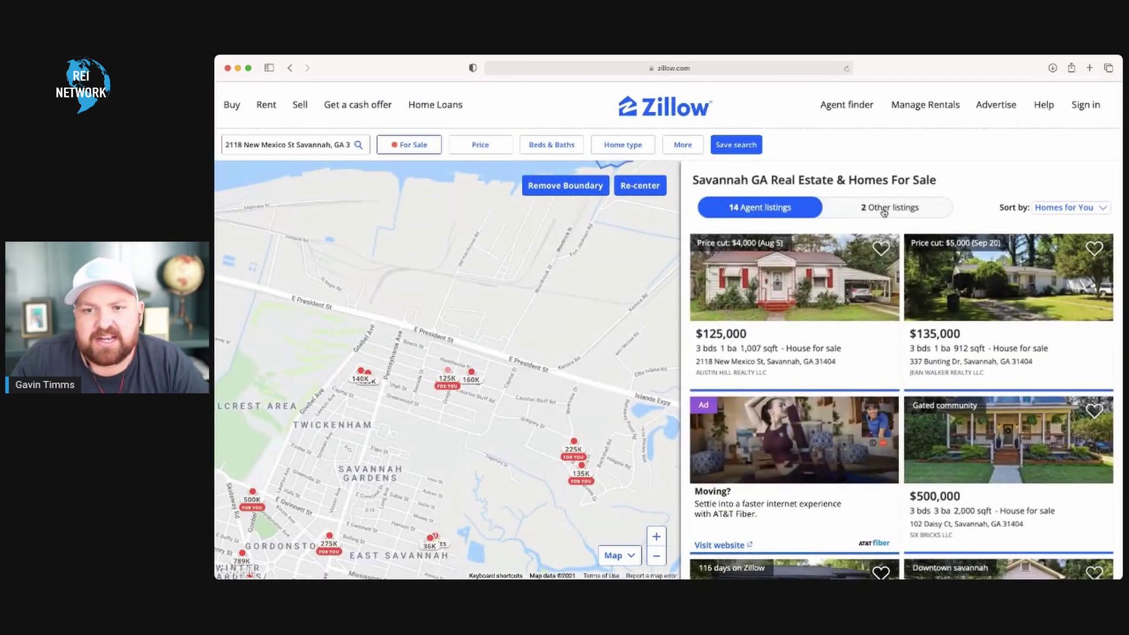
- Check the 2 other listings, return to the 14 agent listings, and view the $125K listing
{"action": "left_click", "coordinate": [863, 213]}
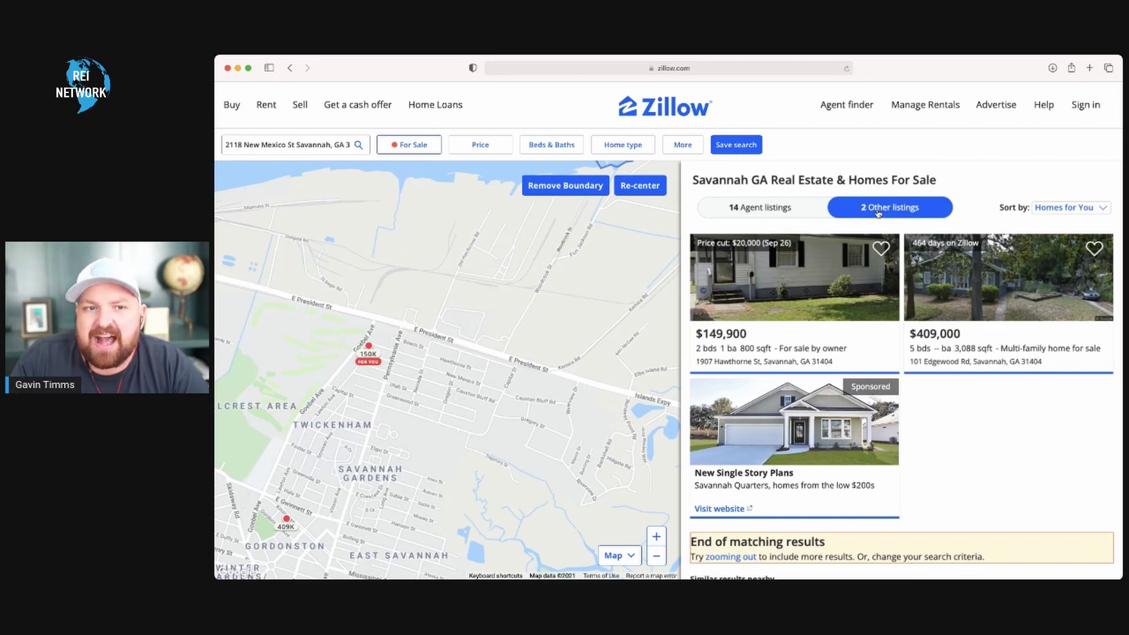
{"action": "left_click", "coordinate": [760, 208]}
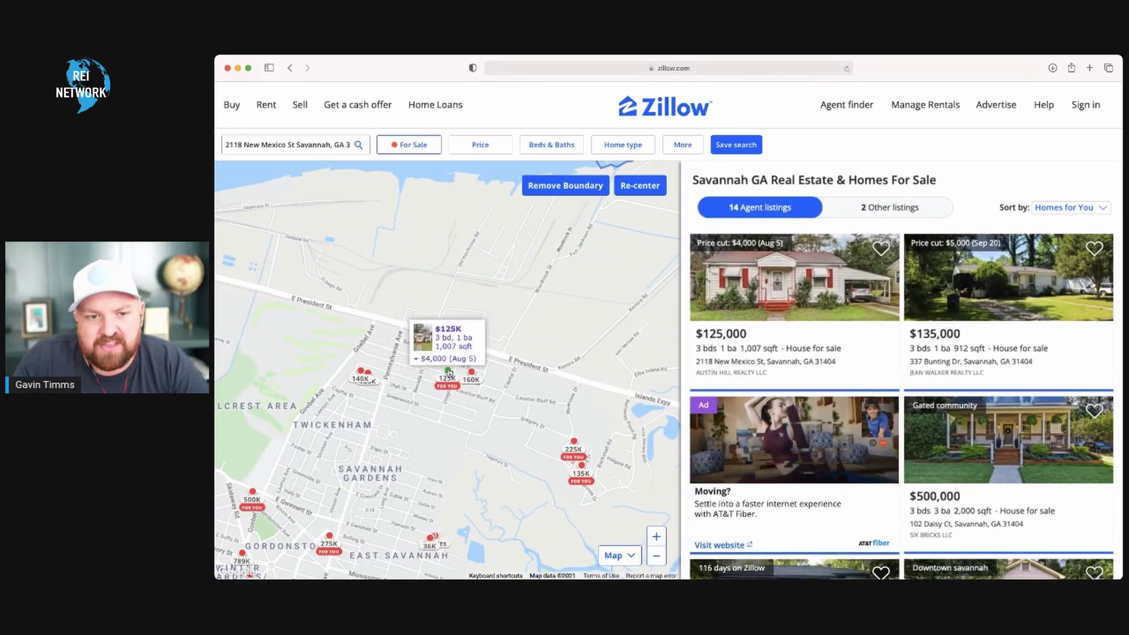
{"action": "left_click", "coordinate": [448, 371]}
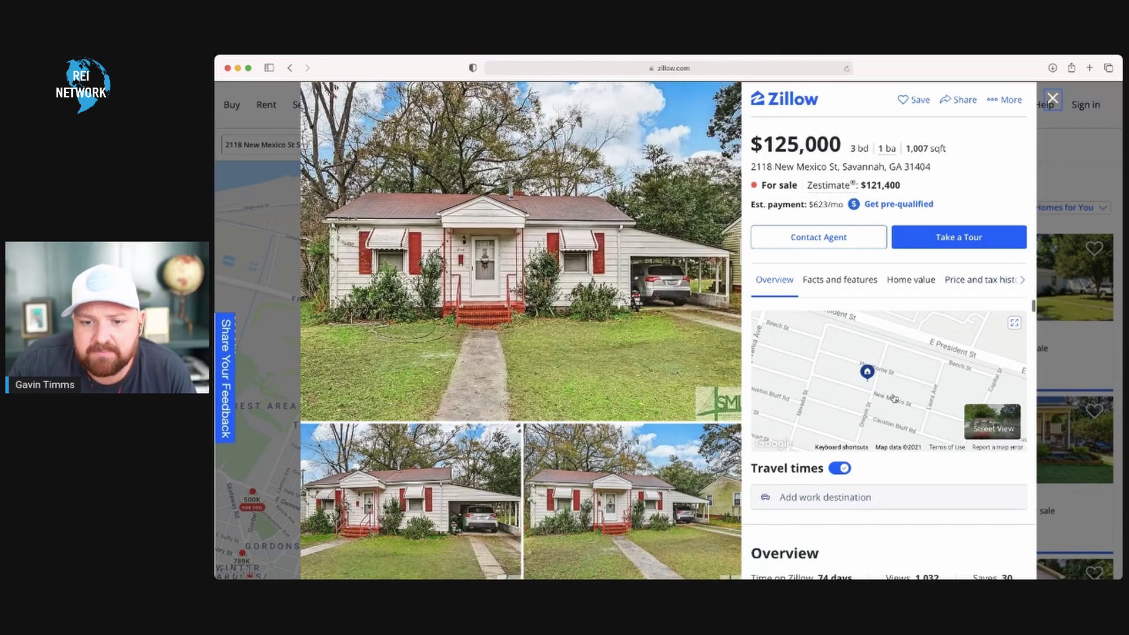
{"action": "scroll", "coordinate": [886, 535], "scroll_direction": "down", "scroll_amount": 3}
{"action": "scroll", "coordinate": [886, 535], "scroll_direction": "down", "scroll_amount": 10}
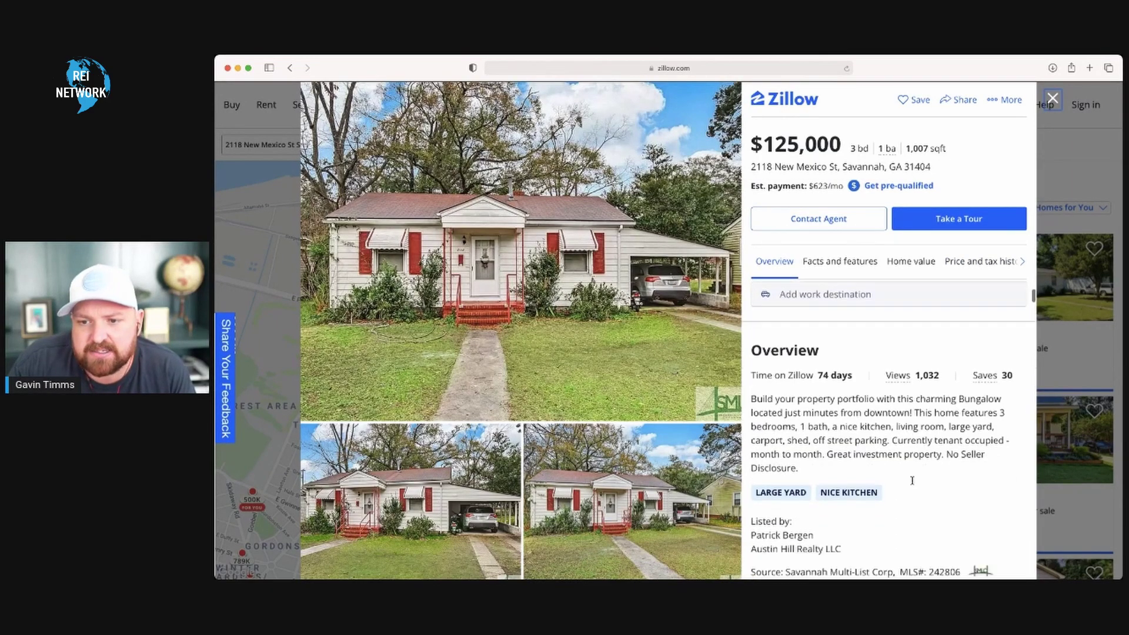
{"action": "scroll", "coordinate": [914, 482], "scroll_direction": "down", "scroll_amount": 2}
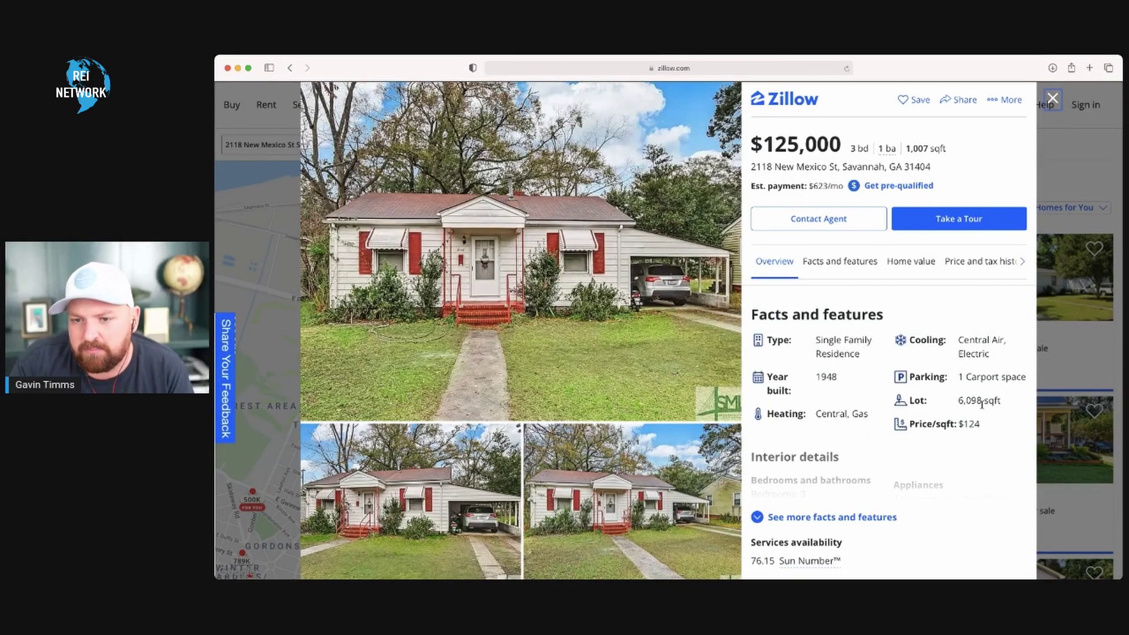
{"action": "scroll", "coordinate": [906, 353], "scroll_direction": "up", "scroll_amount": 6}
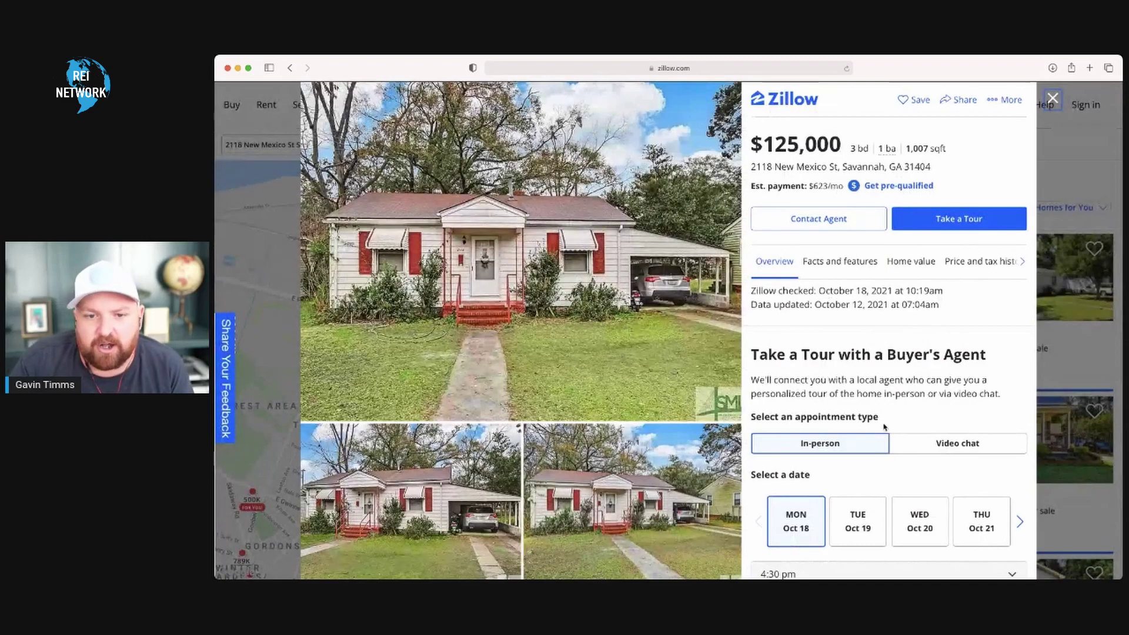
- Scroll to the price history showing the cut from $135,000 to $125,000 in 2021
{"action": "scroll", "coordinate": [633, 512], "scroll_direction": "down", "scroll_amount": 3}
{"action": "scroll", "coordinate": [826, 478], "scroll_direction": "down", "scroll_amount": 15}
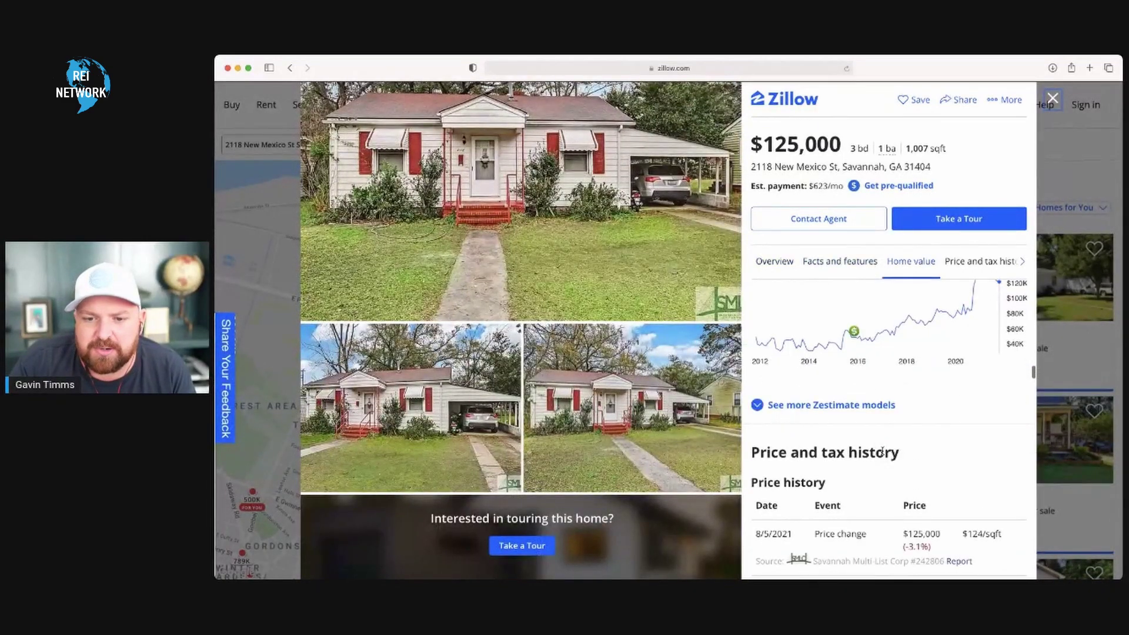
{"action": "scroll", "coordinate": [878, 446], "scroll_direction": "down", "scroll_amount": 6}
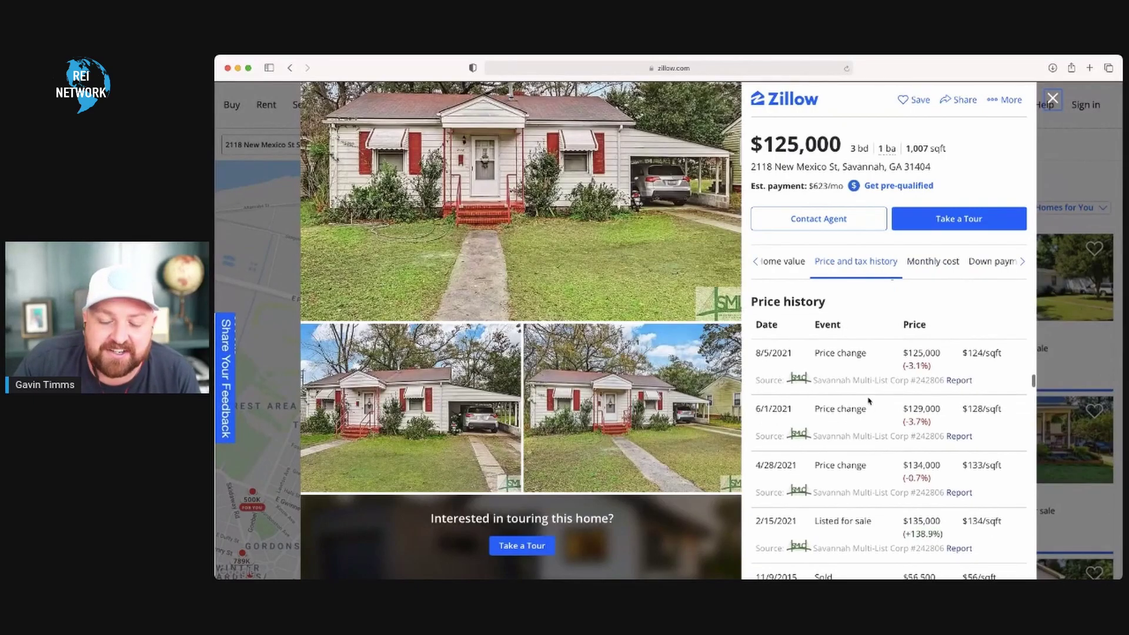
{"action": "scroll", "coordinate": [869, 402], "scroll_direction": "down", "scroll_amount": 1}
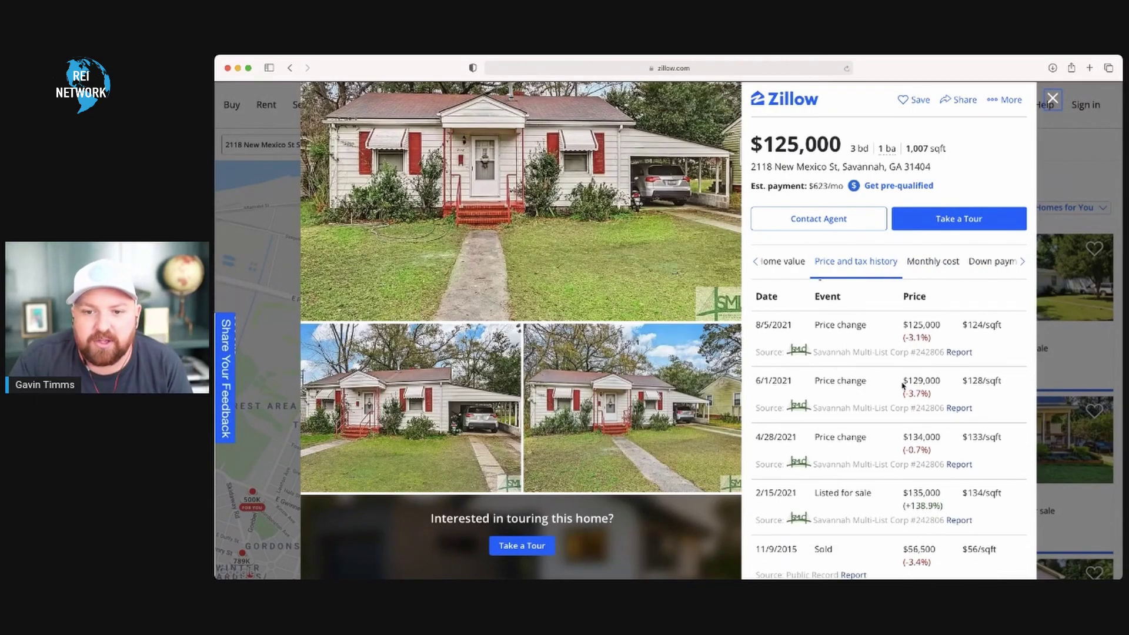
{"action": "scroll", "coordinate": [839, 307], "scroll_direction": "up", "scroll_amount": 2}
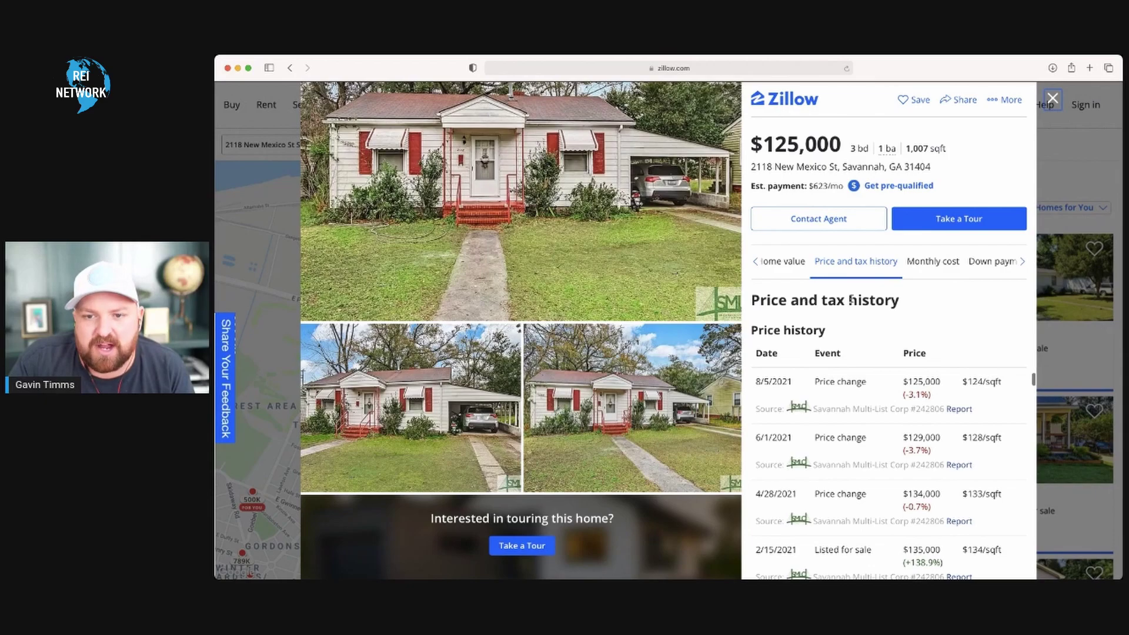
{"action": "scroll", "coordinate": [858, 388], "scroll_direction": "down", "scroll_amount": 3}
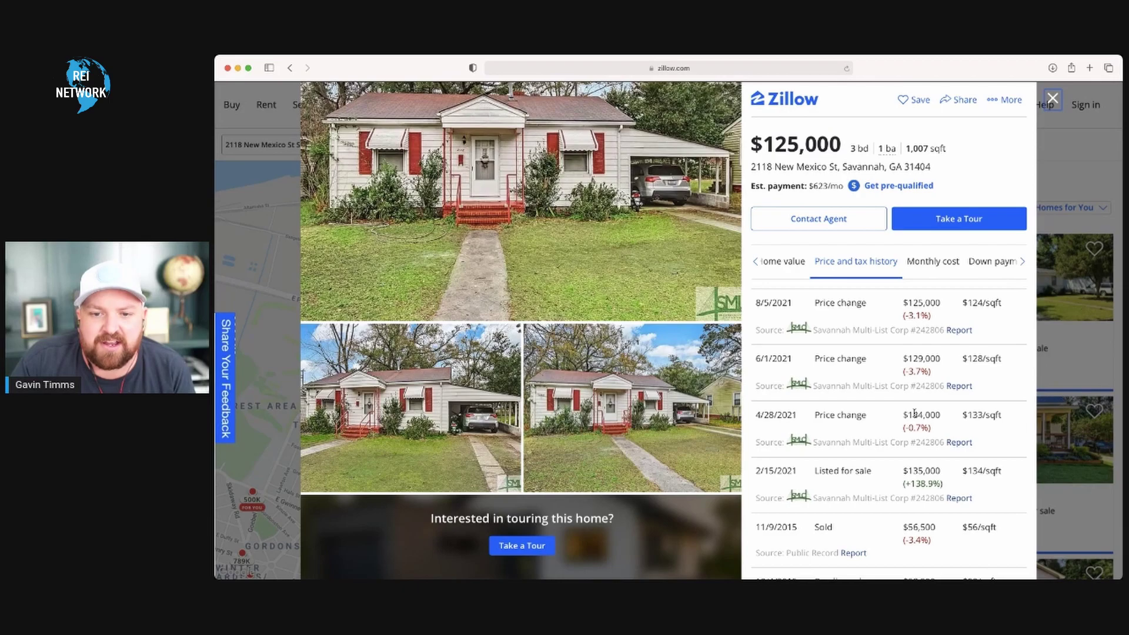
{"action": "scroll", "coordinate": [914, 413], "scroll_direction": "down", "scroll_amount": 1}
{"action": "scroll", "coordinate": [911, 405], "scroll_direction": "down", "scroll_amount": 2}
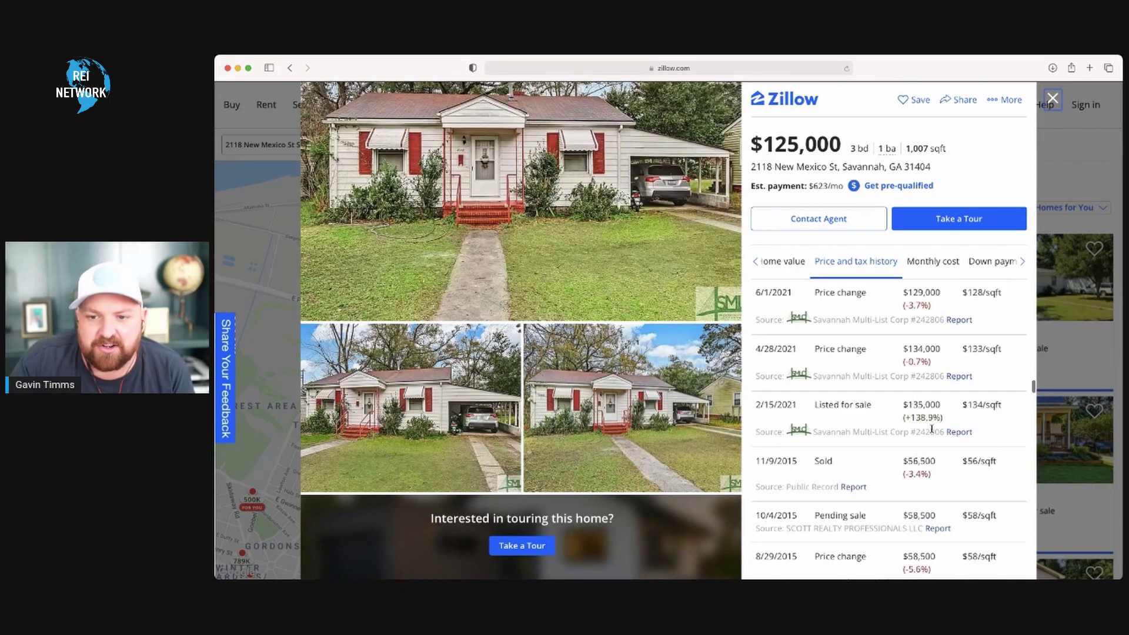
{"action": "scroll", "coordinate": [920, 406], "scroll_direction": "up", "scroll_amount": 3}
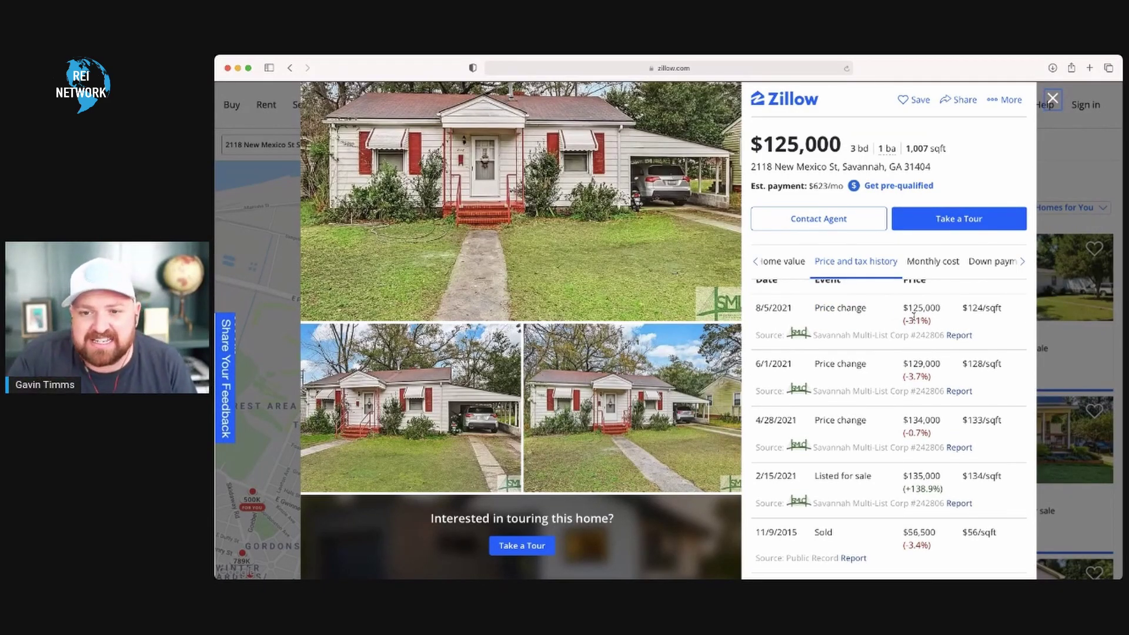
{"action": "scroll", "coordinate": [917, 317], "scroll_direction": "up", "scroll_amount": 1}
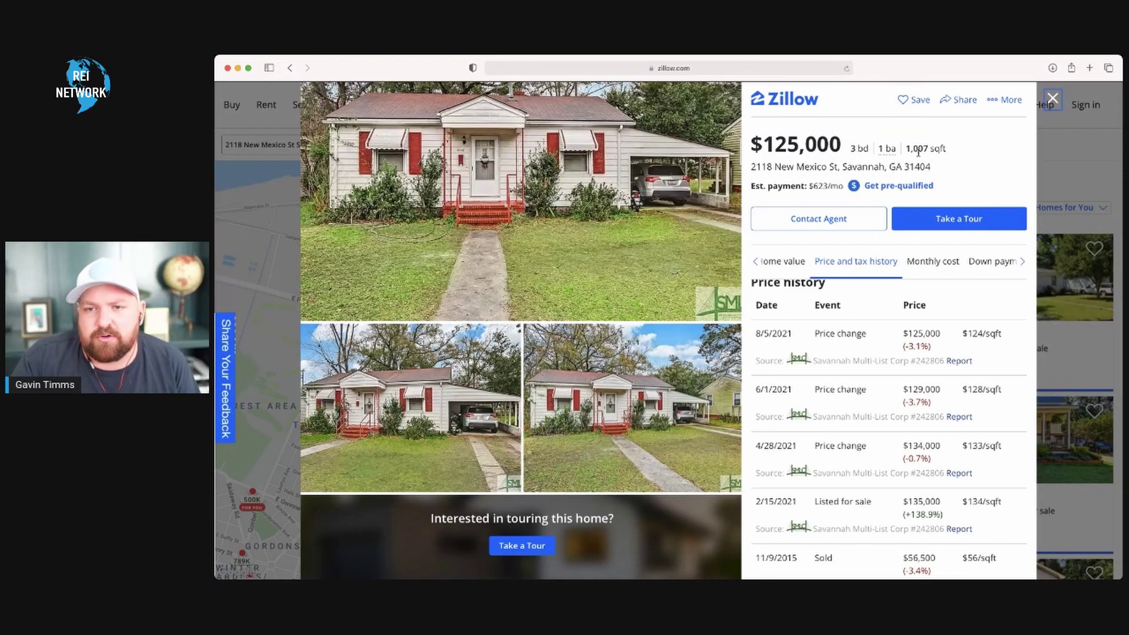
- Close the listing and limit the home types to Houses only
{"action": "left_click", "coordinate": [1052, 100]}
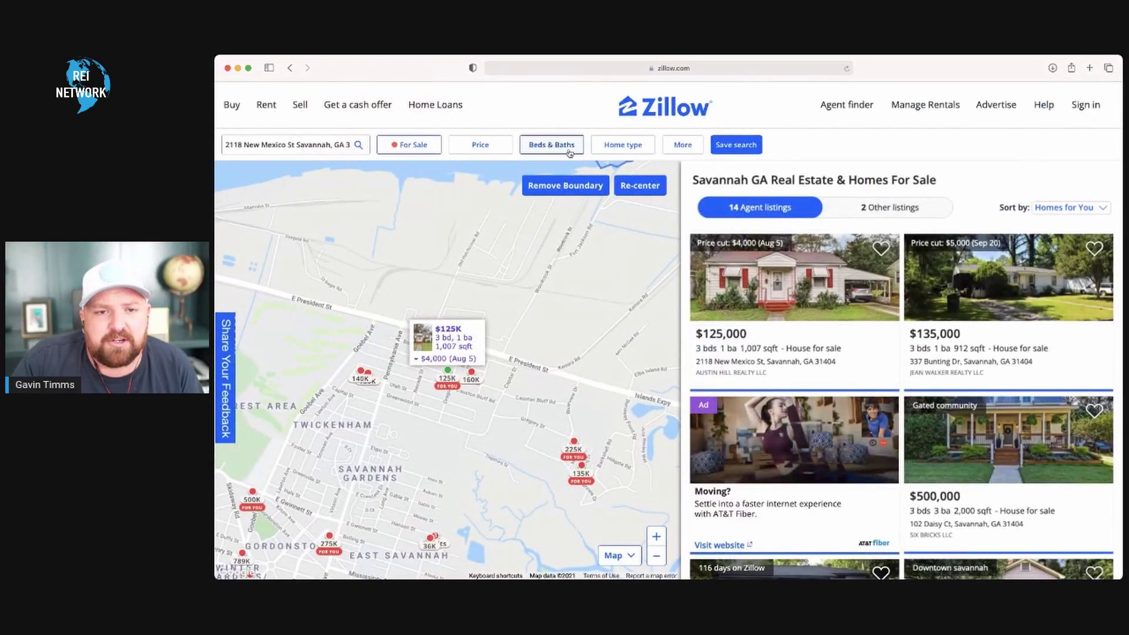
{"action": "left_click", "coordinate": [613, 150]}
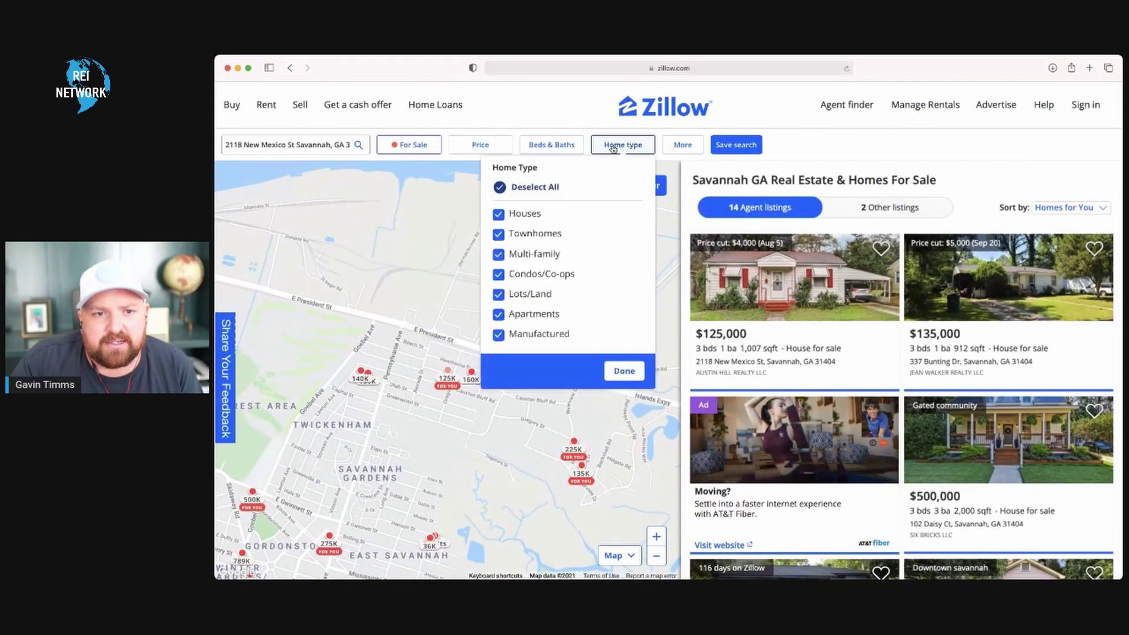
{"action": "left_click", "coordinate": [498, 254]}
{"action": "left_click", "coordinate": [499, 274]}
{"action": "left_click", "coordinate": [498, 294]}
{"action": "left_click", "coordinate": [499, 315]}
{"action": "left_click", "coordinate": [499, 335]}
{"action": "left_click", "coordinate": [622, 380]}
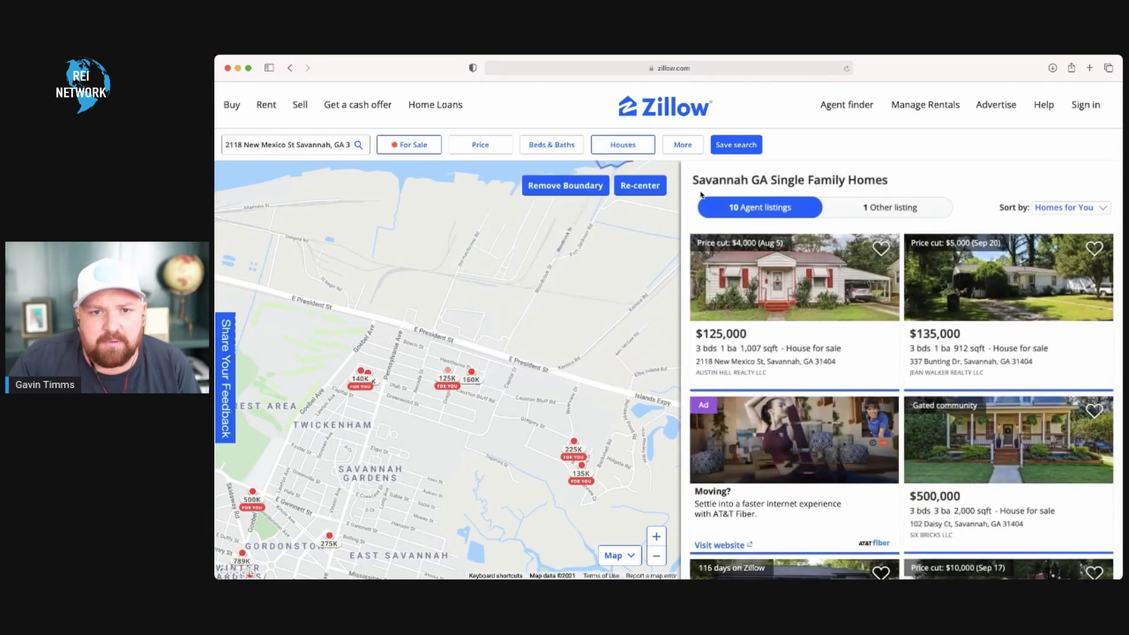
- Look through the More filters options, then bring up the For Sale, For Rent or Sold choices
{"action": "left_click", "coordinate": [681, 146]}
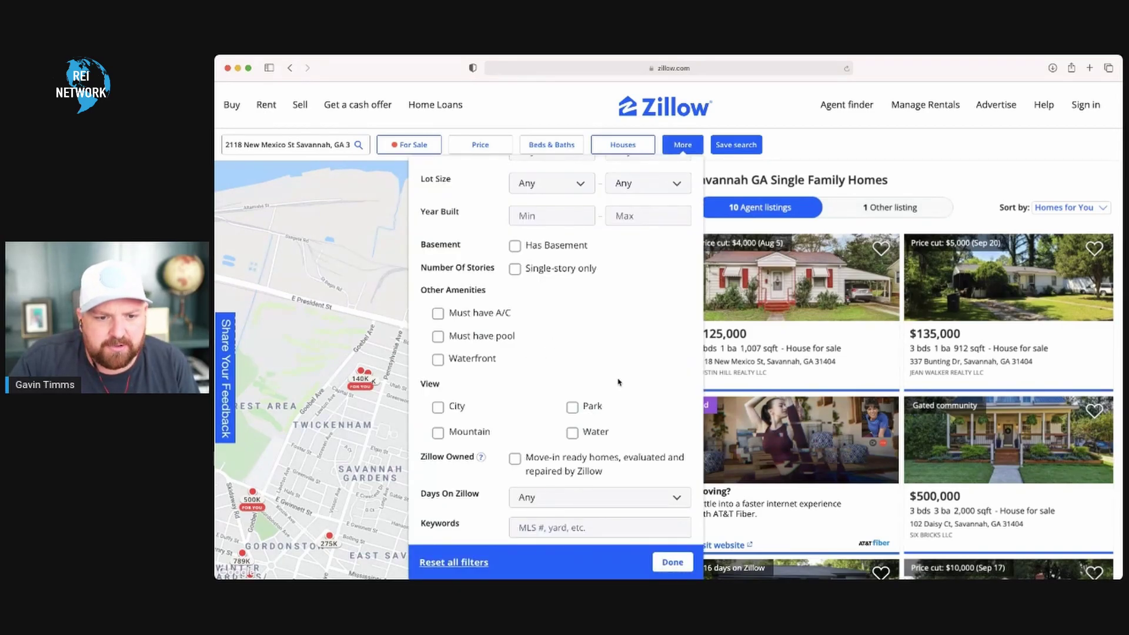
{"action": "scroll", "coordinate": [582, 447], "scroll_direction": "up", "scroll_amount": 5}
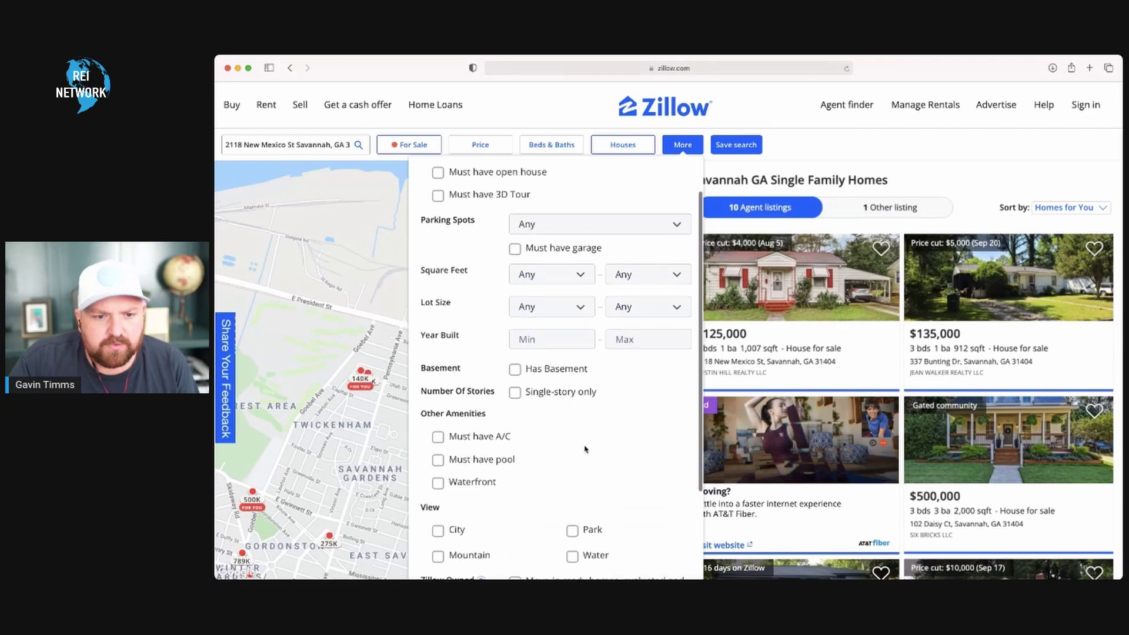
{"action": "scroll", "coordinate": [585, 449], "scroll_direction": "down", "scroll_amount": 3}
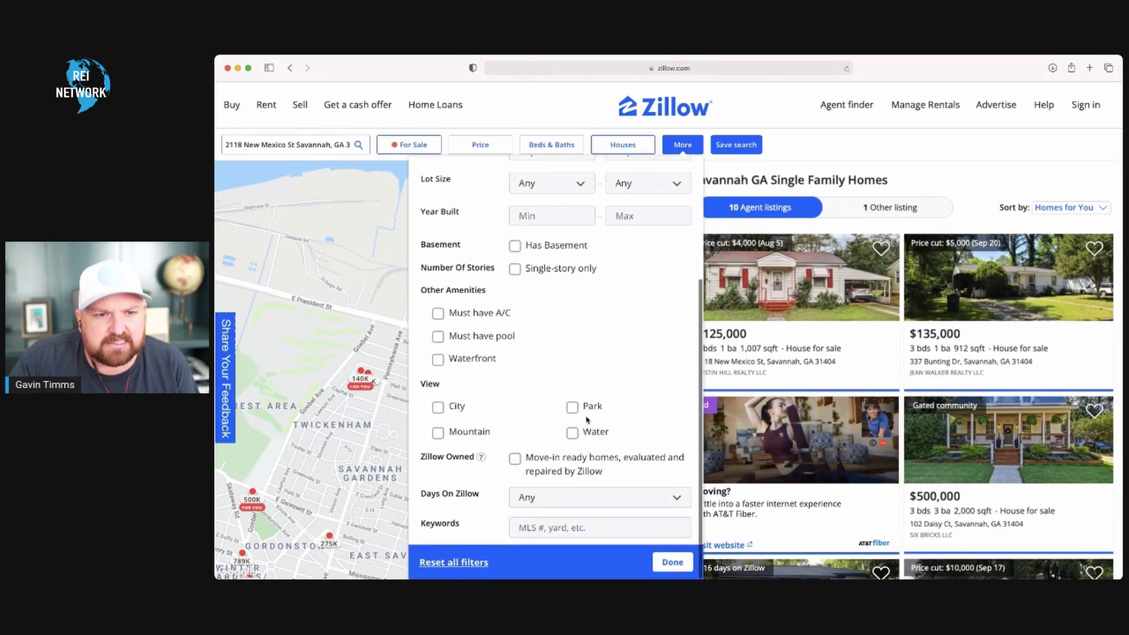
{"action": "scroll", "coordinate": [586, 429], "scroll_direction": "up", "scroll_amount": 2}
{"action": "left_click", "coordinate": [410, 146]}
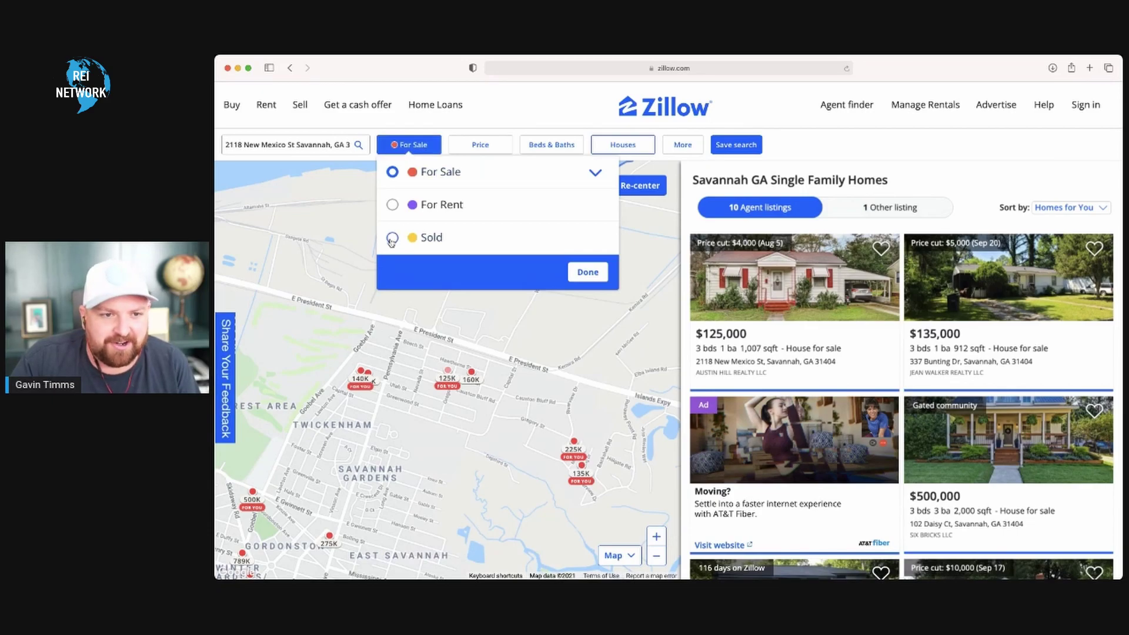
- Switch the search to Sold homes and limit it to sales in the last 90 days
{"action": "left_click", "coordinate": [393, 238]}
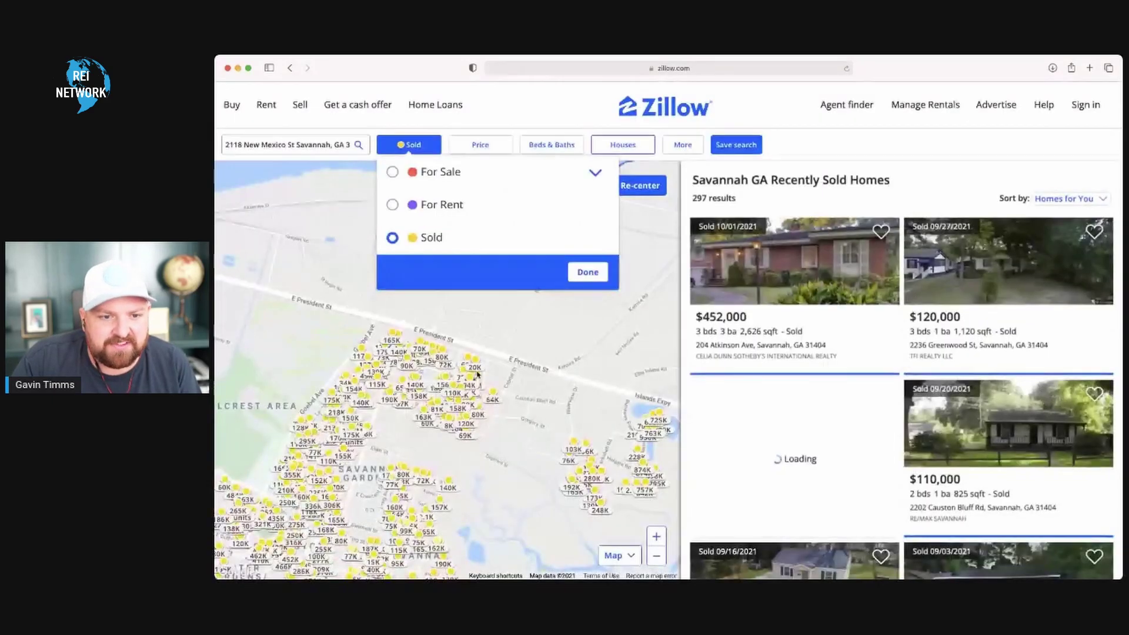
{"action": "mouse_move", "coordinate": [435, 356]}
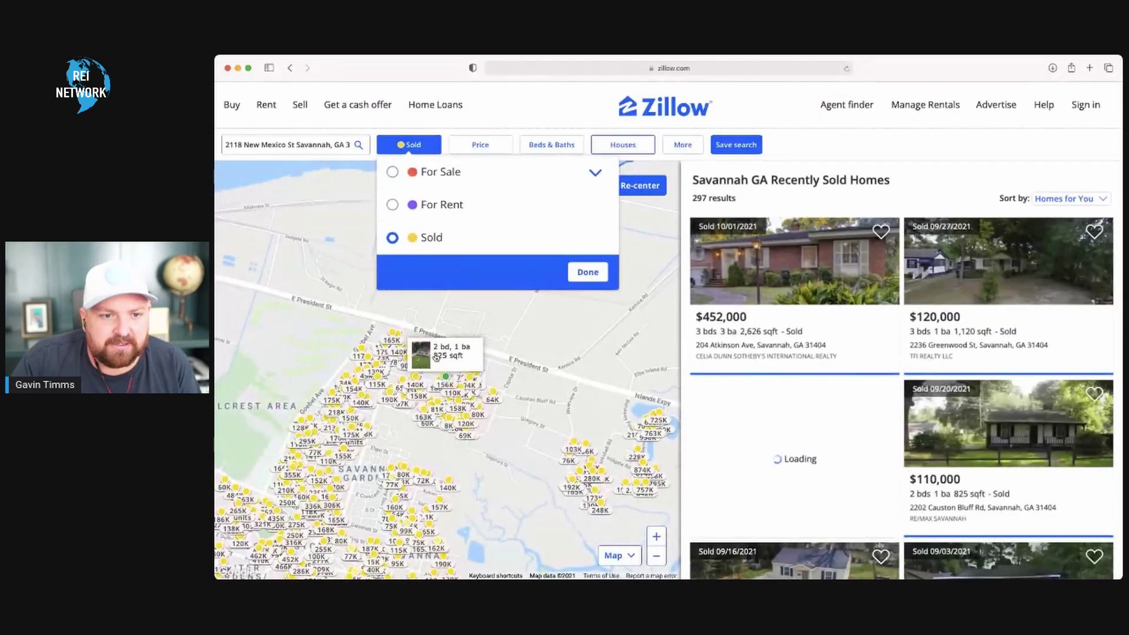
{"action": "left_click", "coordinate": [587, 272]}
{"action": "left_click", "coordinate": [690, 144]}
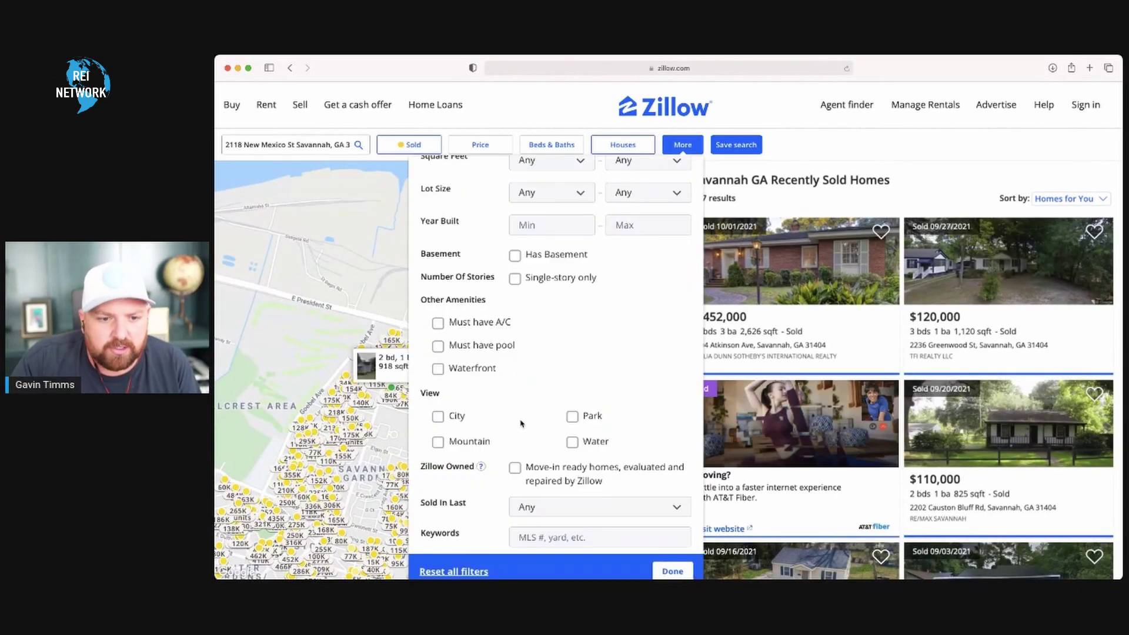
{"action": "scroll", "coordinate": [523, 415], "scroll_direction": "down", "scroll_amount": 2}
{"action": "left_click", "coordinate": [541, 499]}
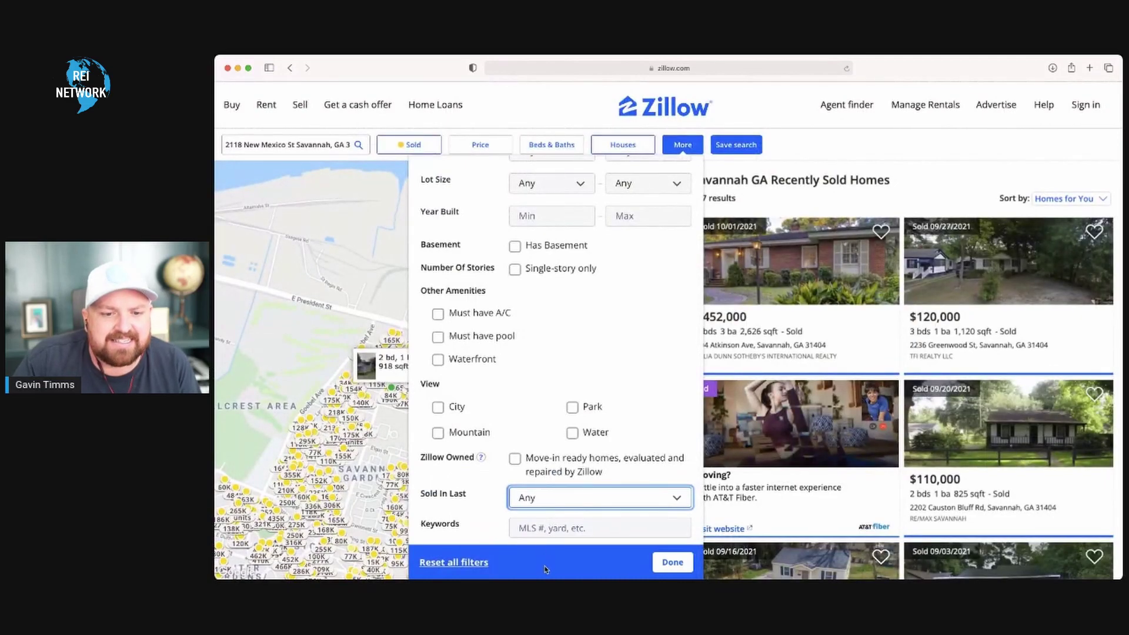
{"action": "left_click", "coordinate": [545, 458]}
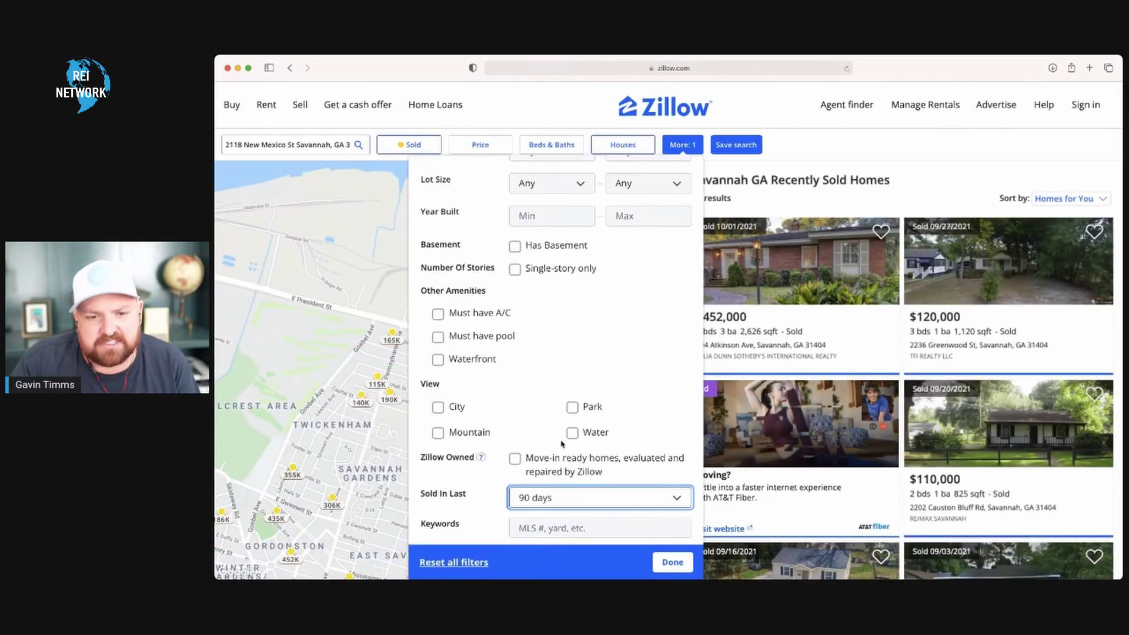
{"action": "left_click", "coordinate": [683, 568]}
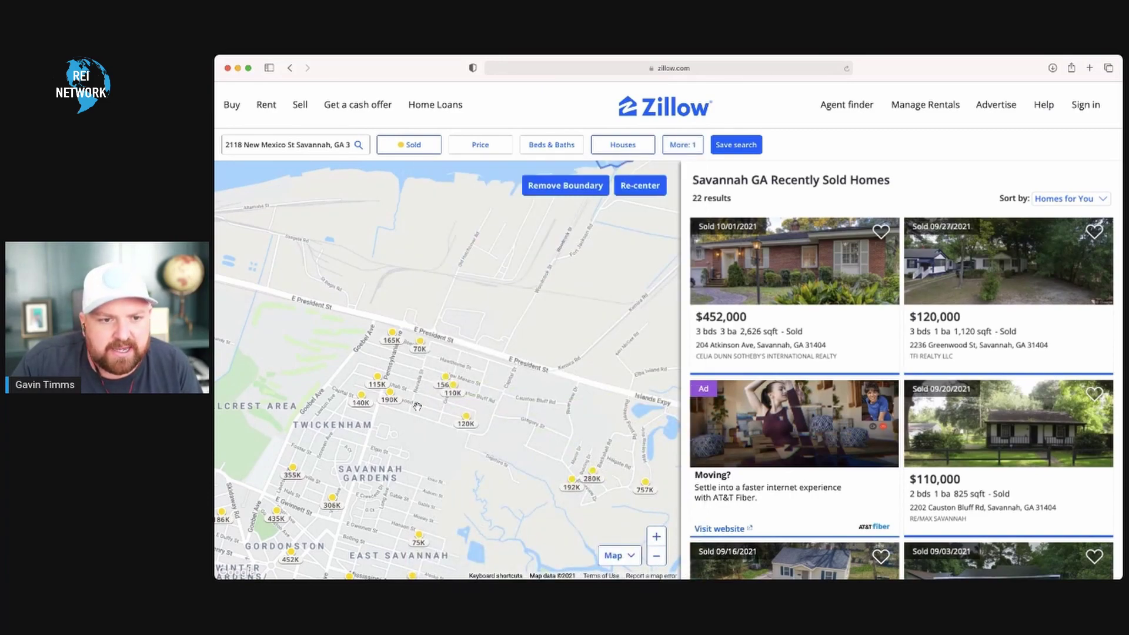
{"action": "mouse_move", "coordinate": [453, 393]}
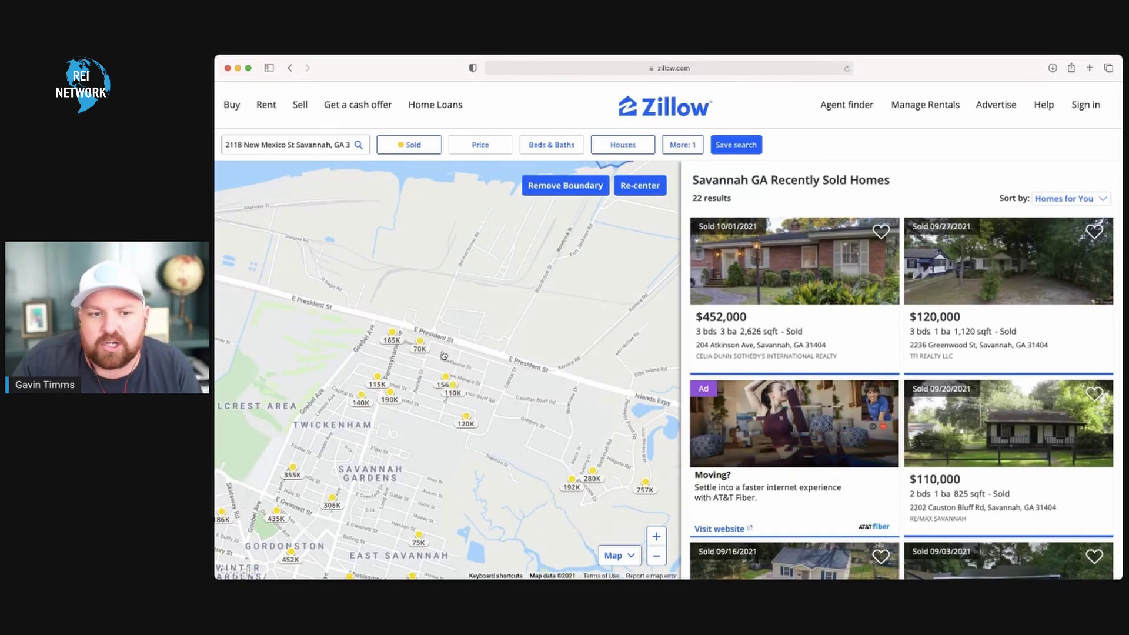
{"action": "mouse_move", "coordinate": [427, 349]}
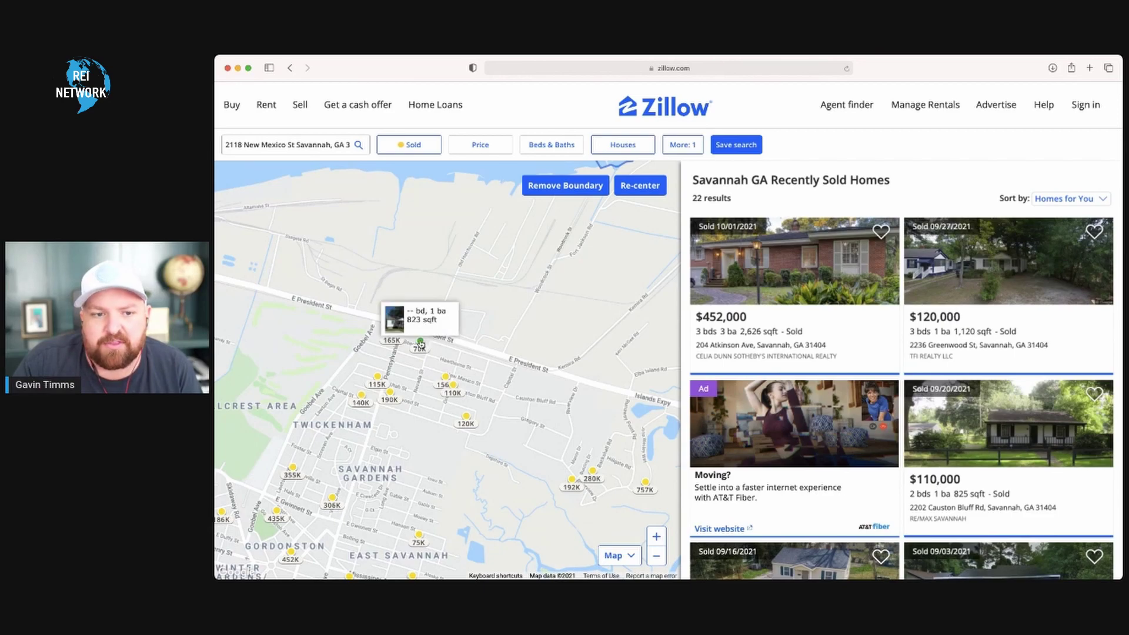
{"action": "mouse_move", "coordinate": [393, 395]}
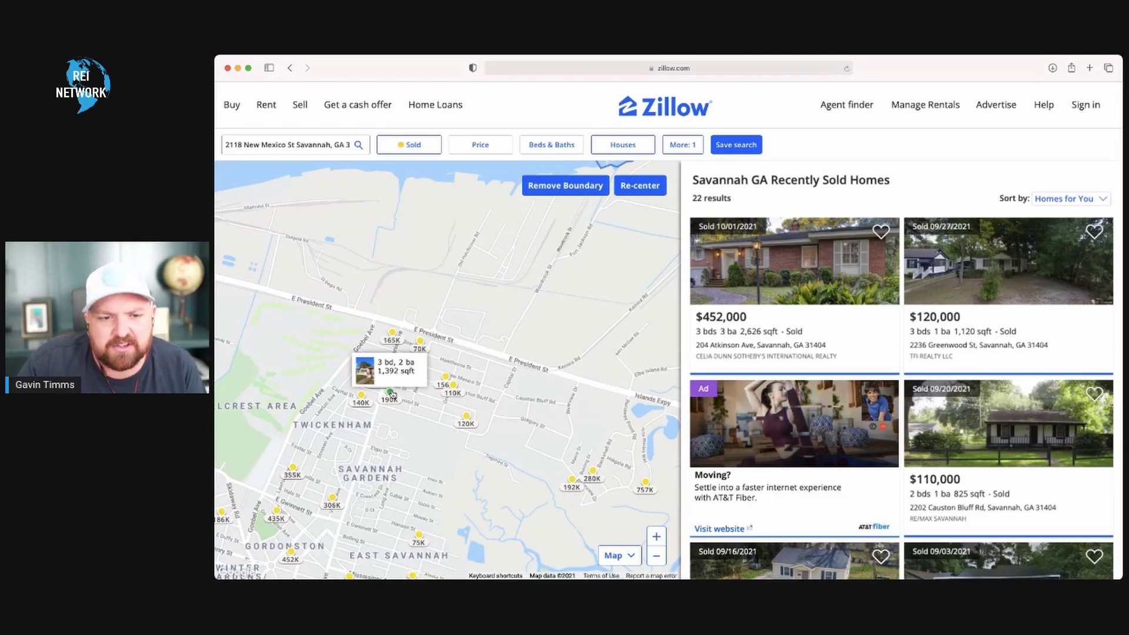
- Zoom and pan the map to centre on the E President St neighbourhood toward the river
{"action": "scroll", "coordinate": [393, 395], "scroll_direction": "down", "scroll_amount": 5}
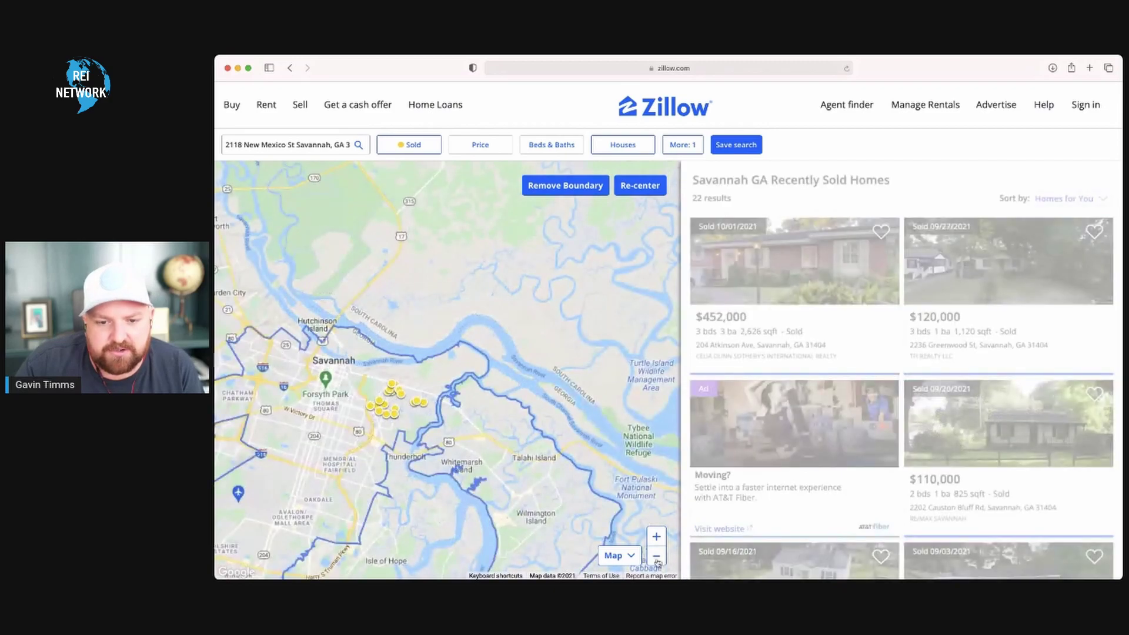
{"action": "left_click", "coordinate": [656, 557]}
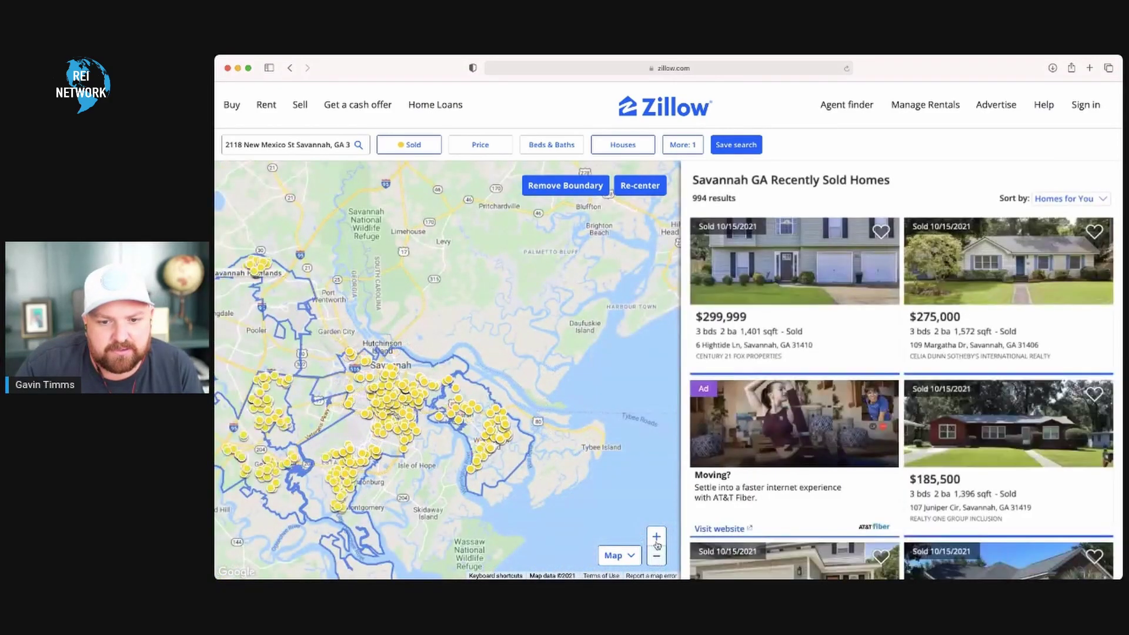
{"action": "left_click", "coordinate": [656, 538]}
{"action": "left_click", "coordinate": [656, 538]}
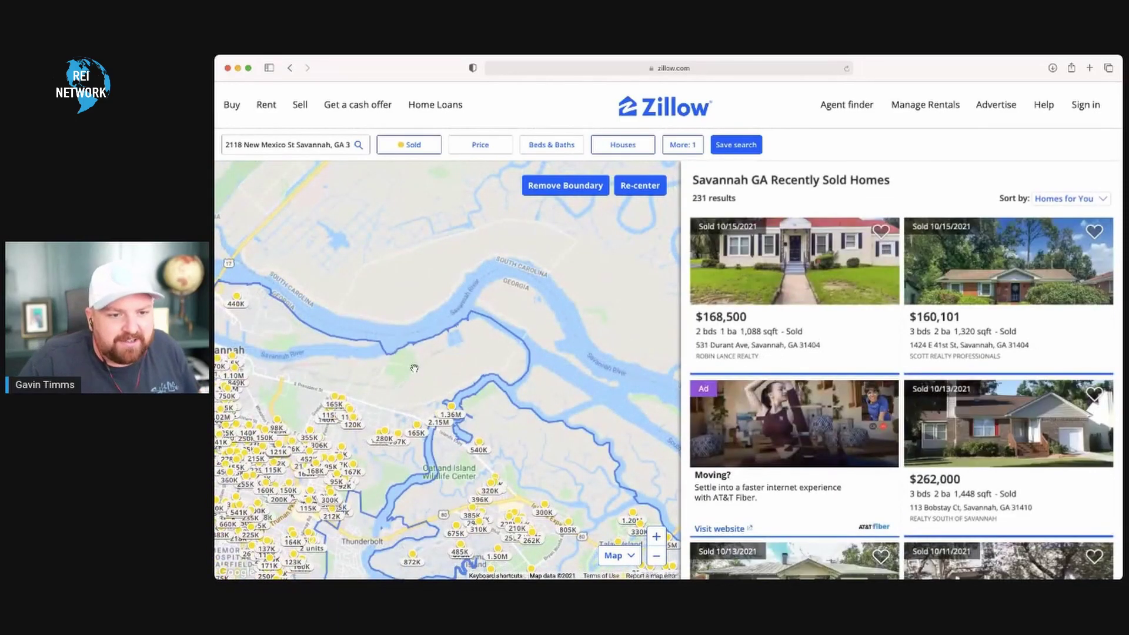
{"action": "left_click_drag", "start_coordinate": [408, 395], "coordinate": [422, 380]}
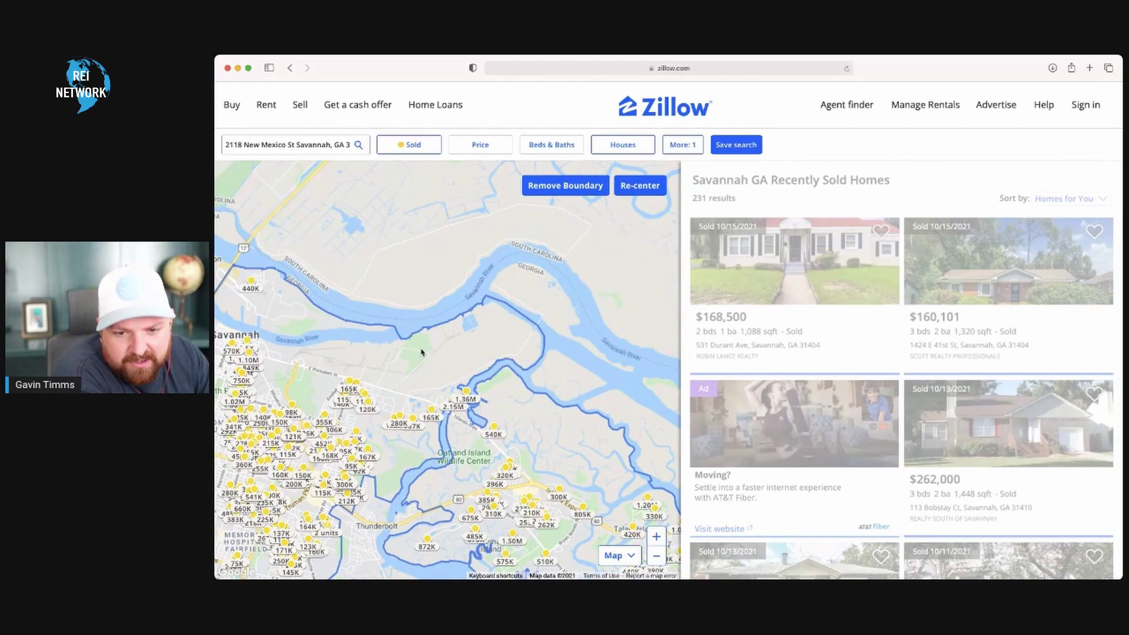
{"action": "key", "text": "plus"}
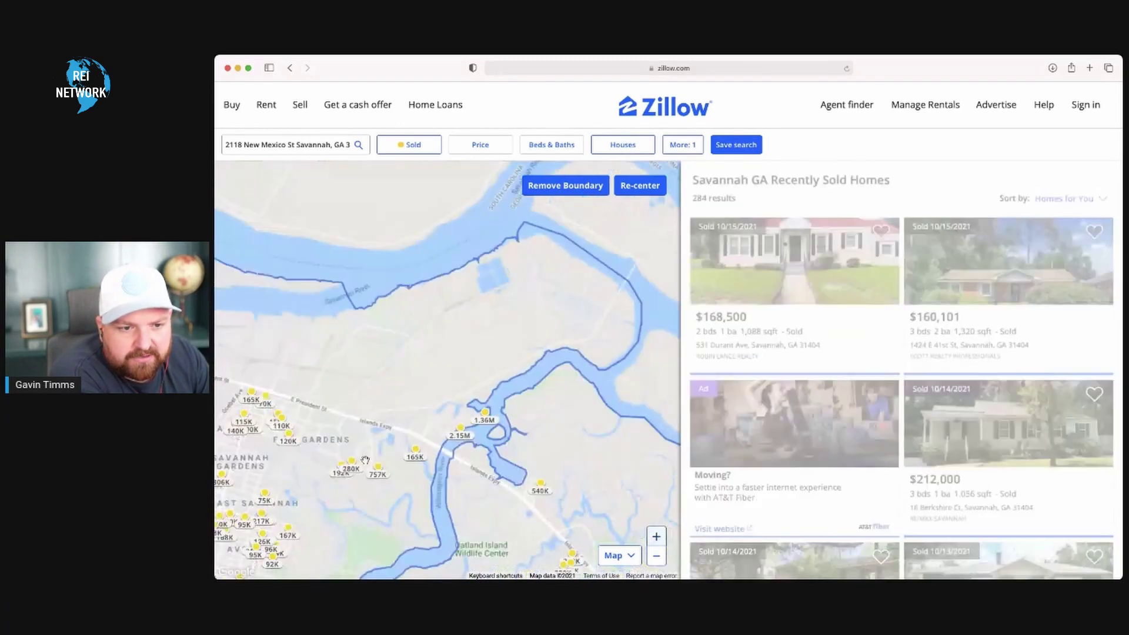
{"action": "left_click_drag", "start_coordinate": [328, 431], "coordinate": [442, 393]}
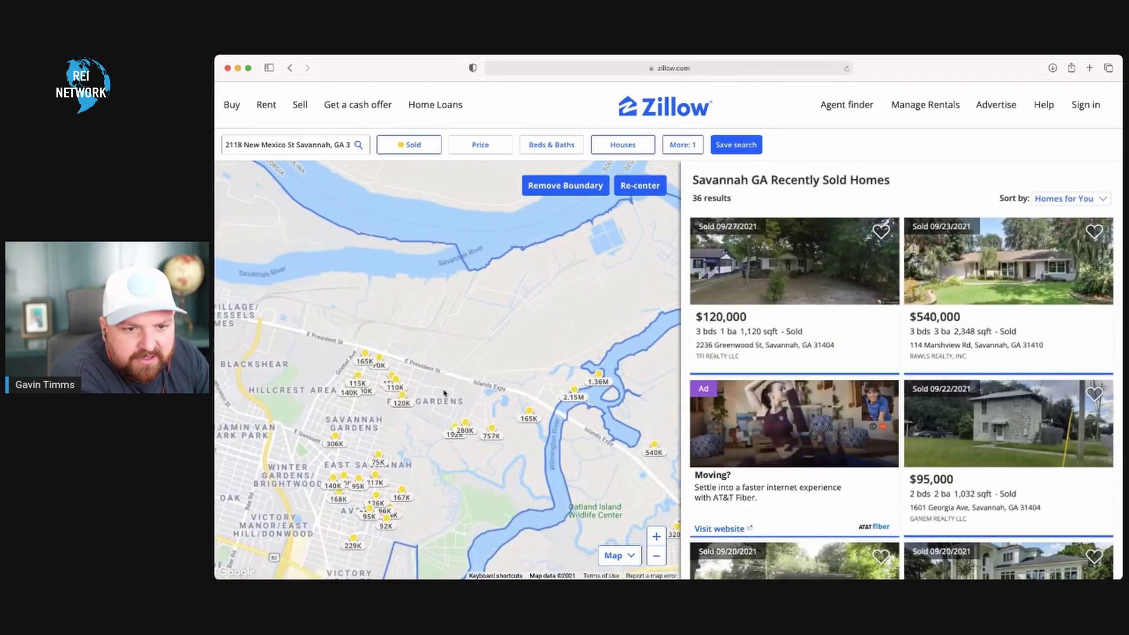
{"action": "left_click", "coordinate": [657, 536]}
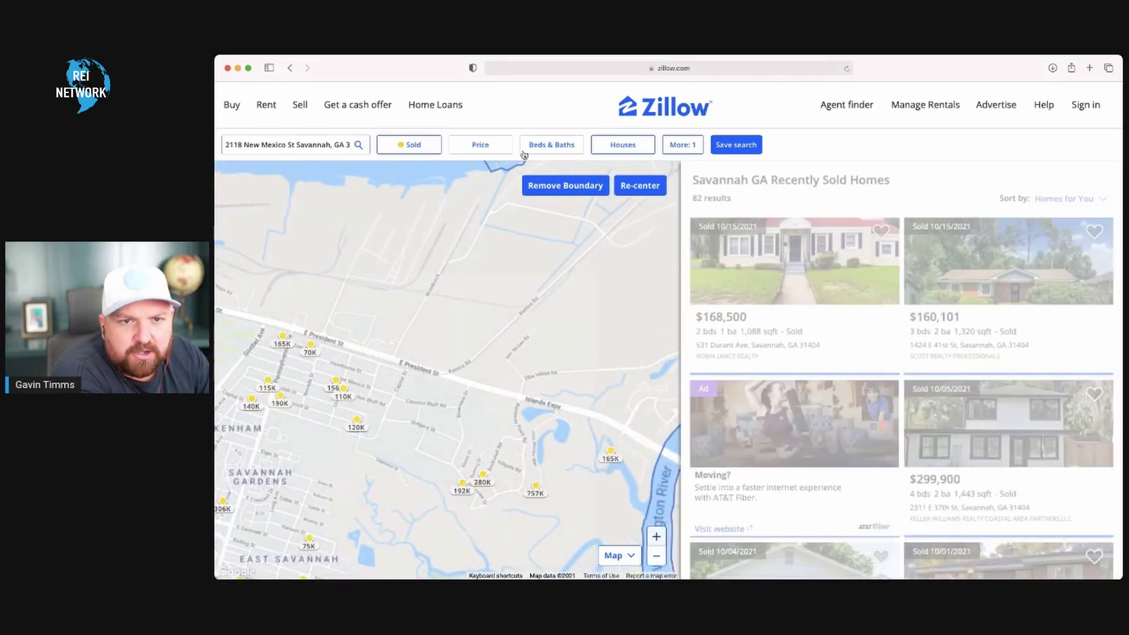
- Filter sold homes to 3+ bedrooms and view the $120,000 sale's details
{"action": "left_click", "coordinate": [549, 147]}
{"action": "left_click", "coordinate": [661, 194]}
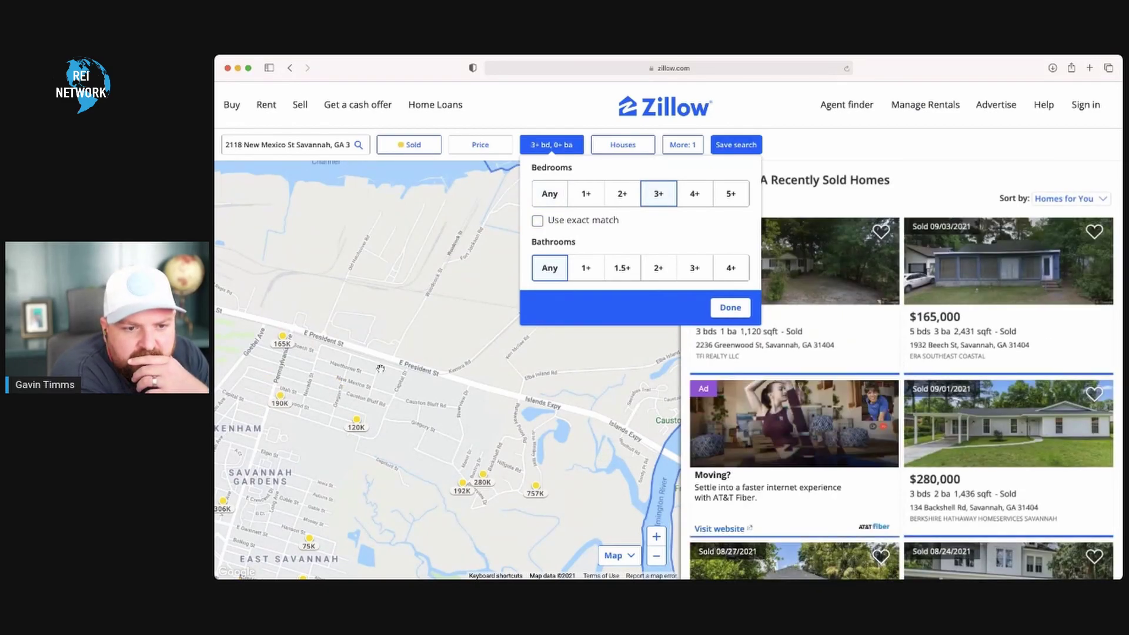
{"action": "mouse_move", "coordinate": [359, 429]}
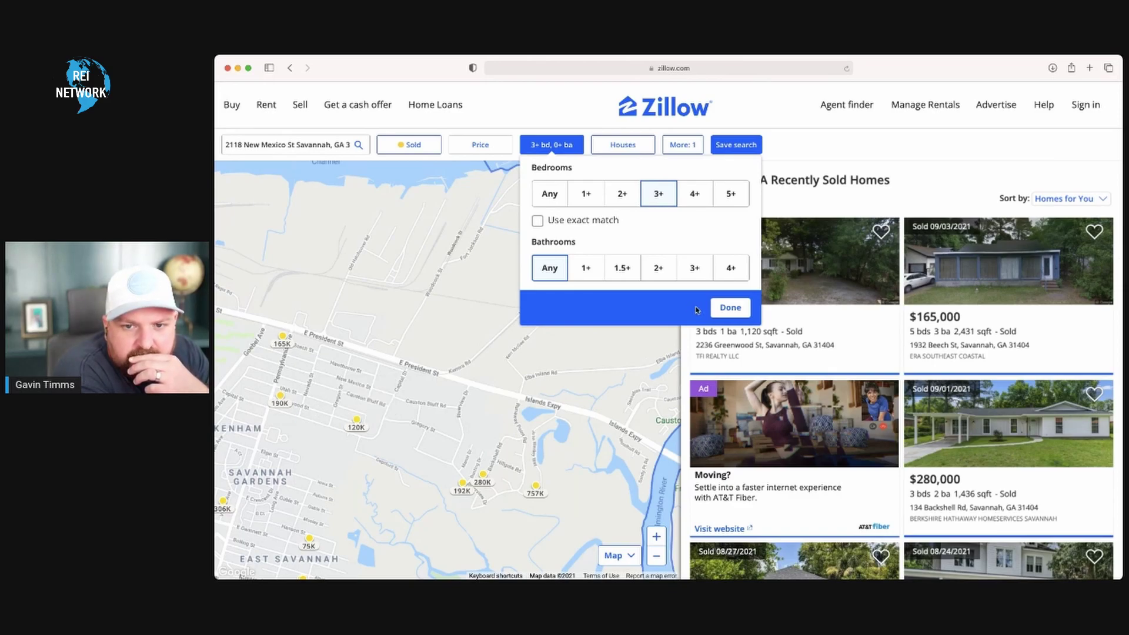
{"action": "left_click", "coordinate": [727, 308]}
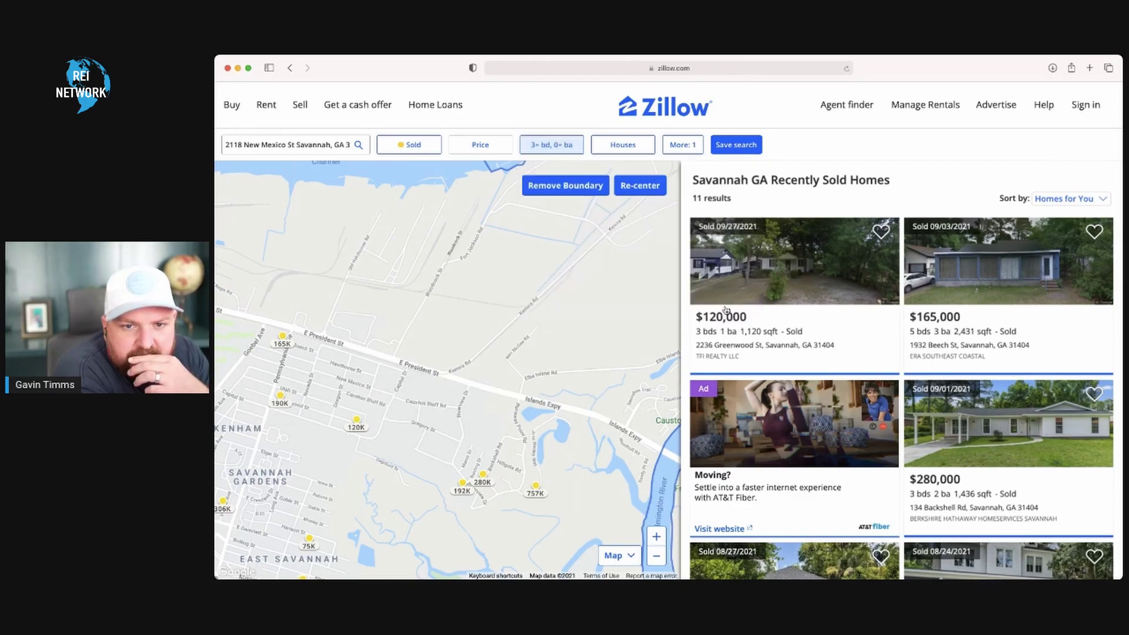
{"action": "left_click", "coordinate": [357, 421]}
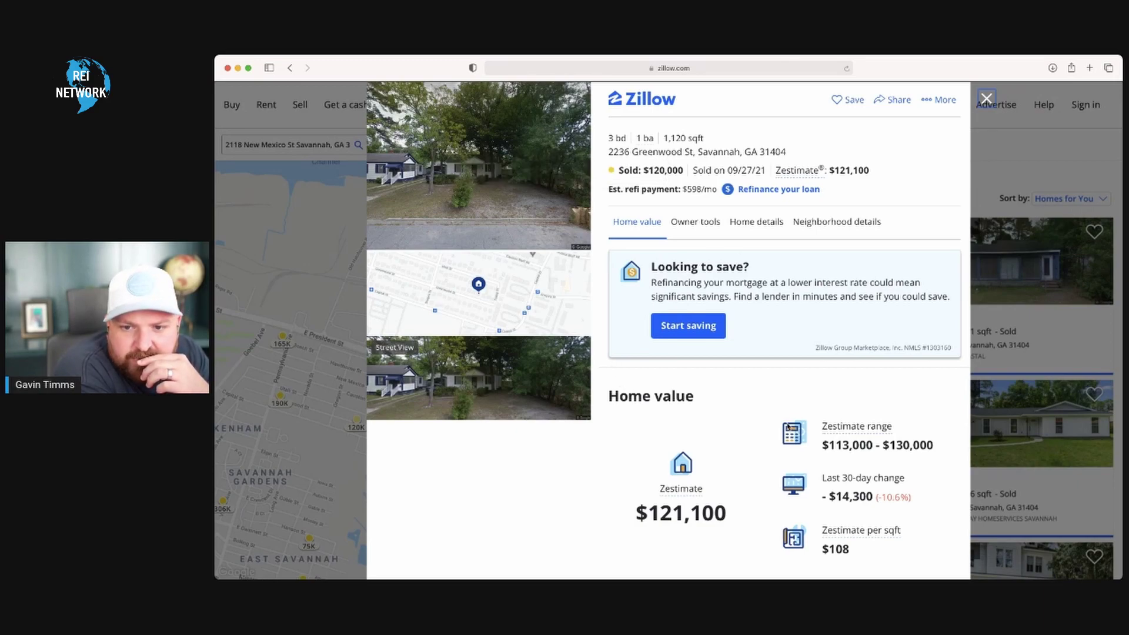
- Review the $120,000 sale's details and home value section, then close them
{"action": "scroll", "coordinate": [784, 466], "scroll_direction": "down", "scroll_amount": 10}
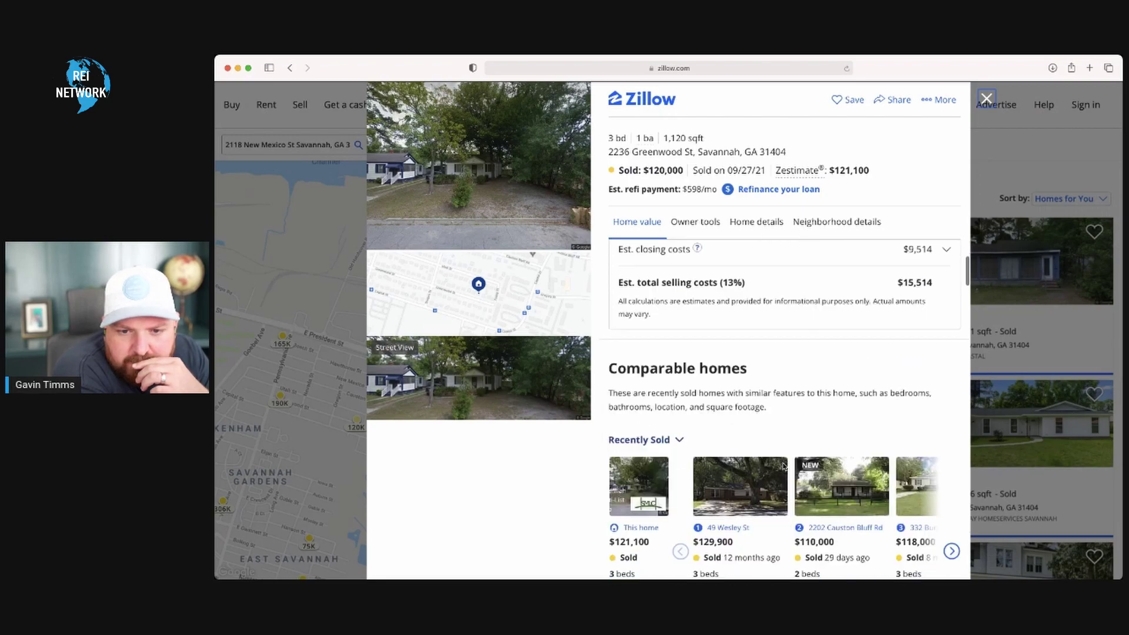
{"action": "scroll", "coordinate": [782, 466], "scroll_direction": "down", "scroll_amount": 10}
{"action": "scroll", "coordinate": [783, 466], "scroll_direction": "down", "scroll_amount": 10}
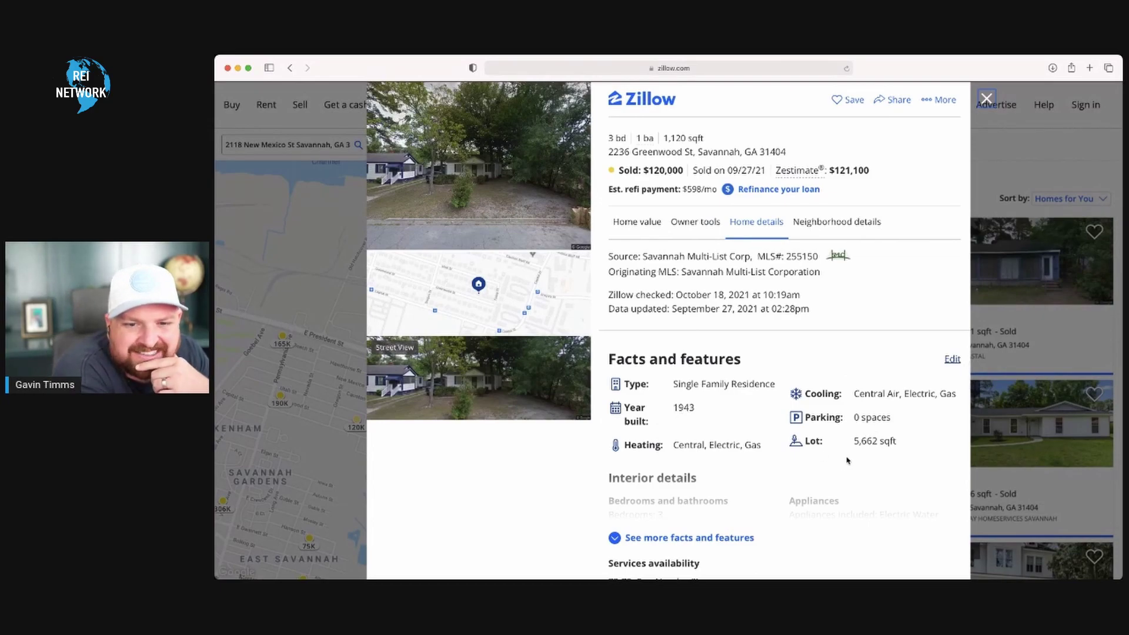
{"action": "left_click", "coordinate": [637, 221]}
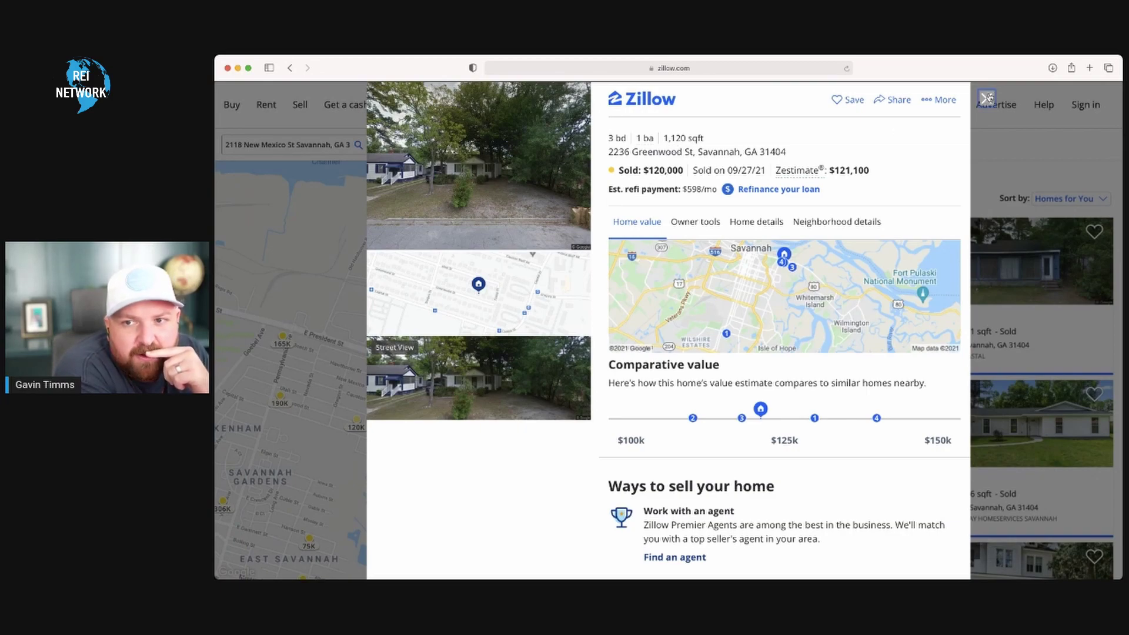
{"action": "left_click", "coordinate": [986, 98]}
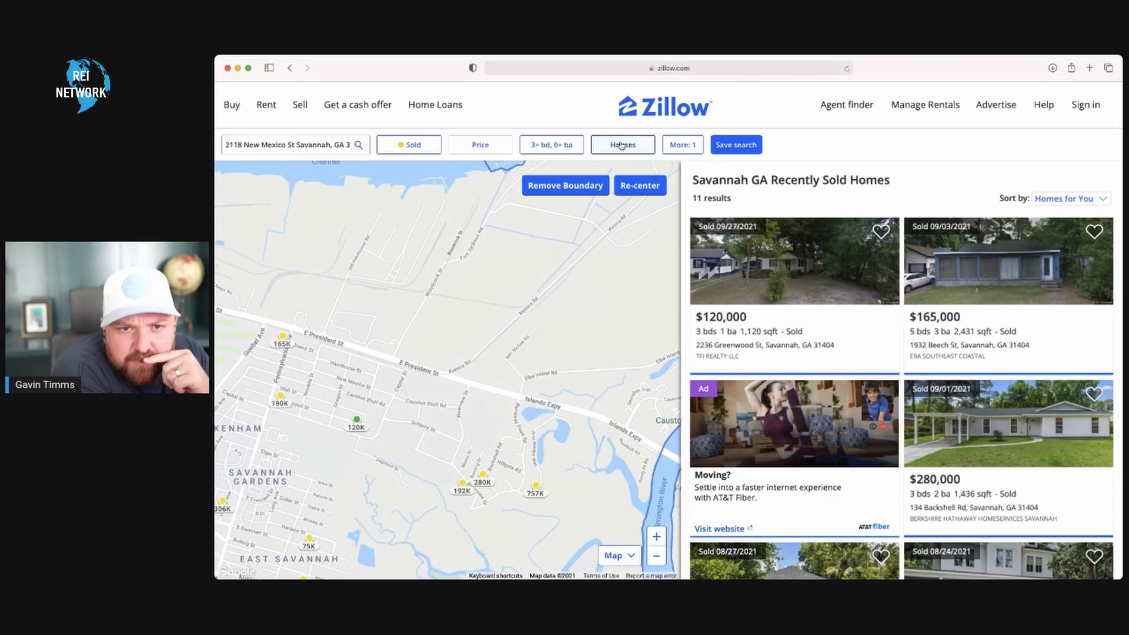
- Apply the adjusted More filters for 28 results and view the $80,000 sold home
{"action": "left_click", "coordinate": [681, 144]}
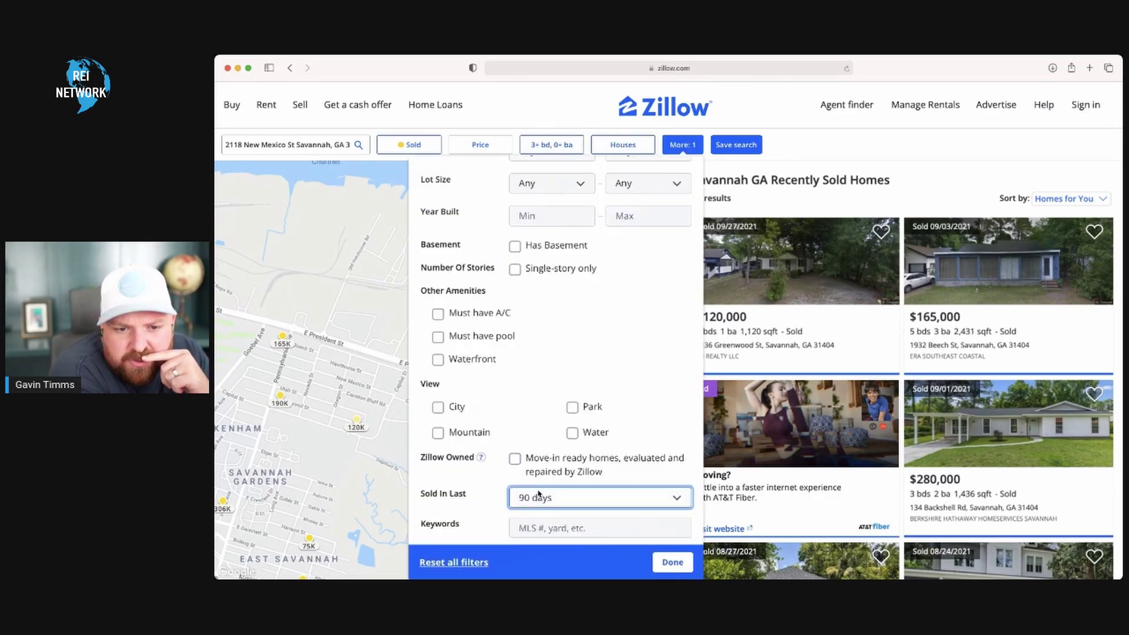
{"action": "left_click", "coordinate": [669, 563]}
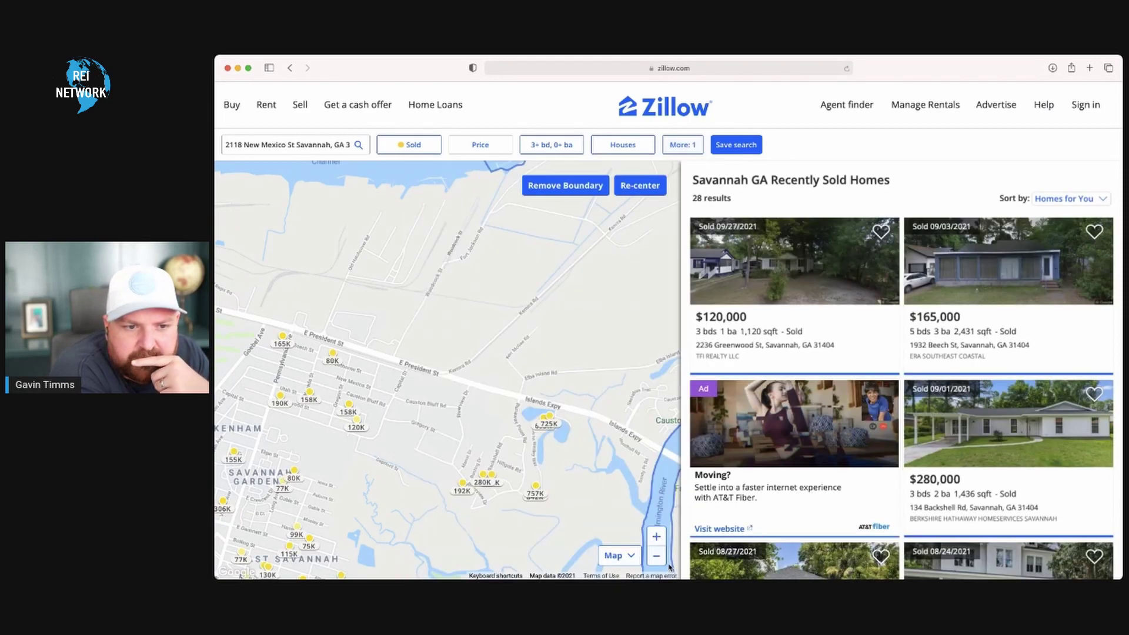
{"action": "left_click", "coordinate": [333, 356]}
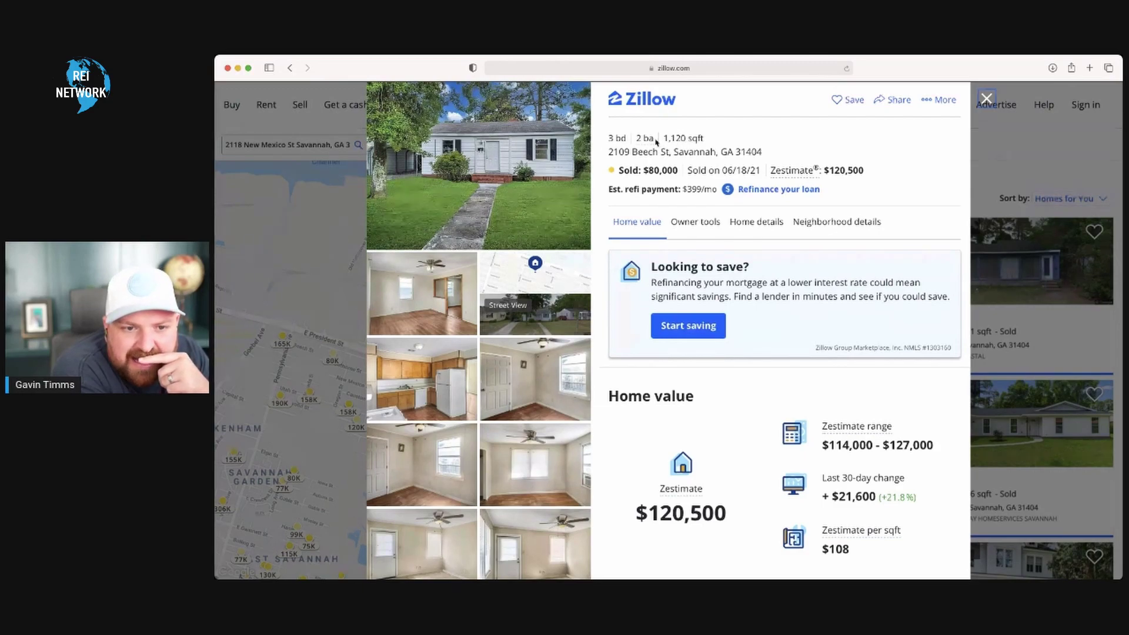
{"action": "scroll", "coordinate": [453, 434], "scroll_direction": "down", "scroll_amount": 1}
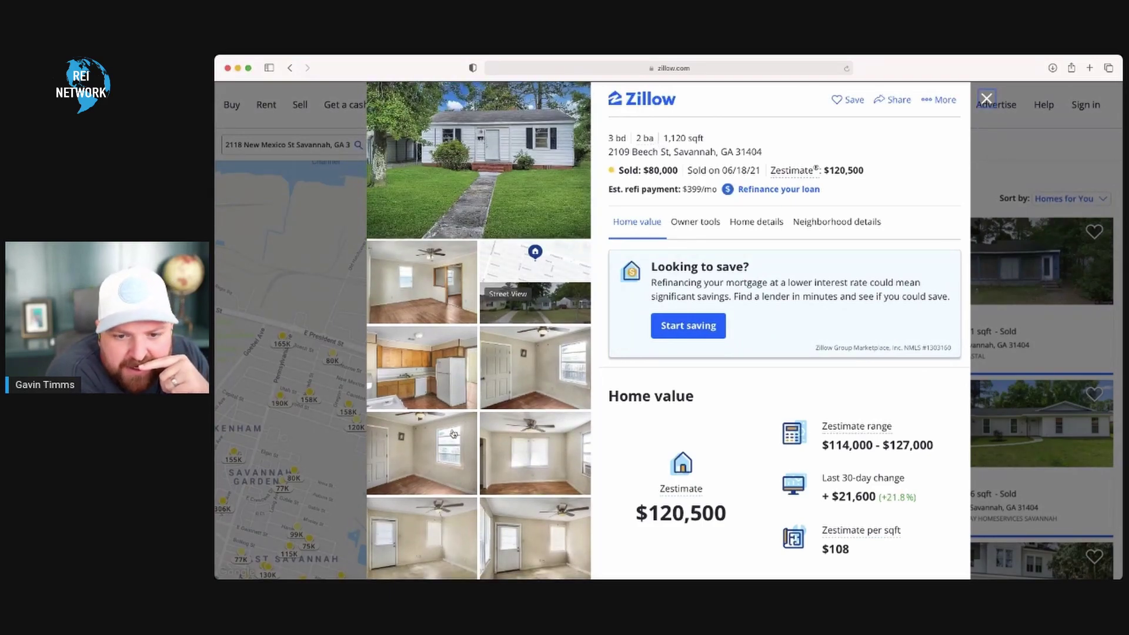
{"action": "scroll", "coordinate": [728, 428], "scroll_direction": "down", "scroll_amount": 5}
{"action": "scroll", "coordinate": [728, 429], "scroll_direction": "down", "scroll_amount": 10}
{"action": "scroll", "coordinate": [726, 398], "scroll_direction": "down", "scroll_amount": 10}
{"action": "scroll", "coordinate": [727, 398], "scroll_direction": "down", "scroll_amount": 4}
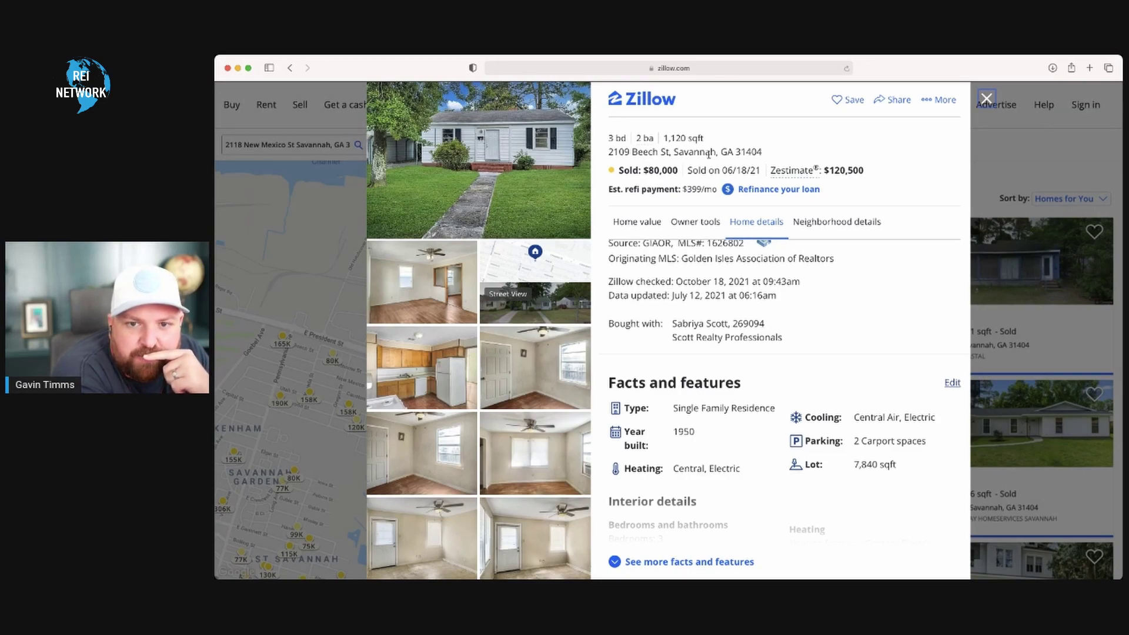
{"action": "scroll", "coordinate": [731, 465], "scroll_direction": "down", "scroll_amount": 5}
{"action": "scroll", "coordinate": [730, 465], "scroll_direction": "down", "scroll_amount": 2}
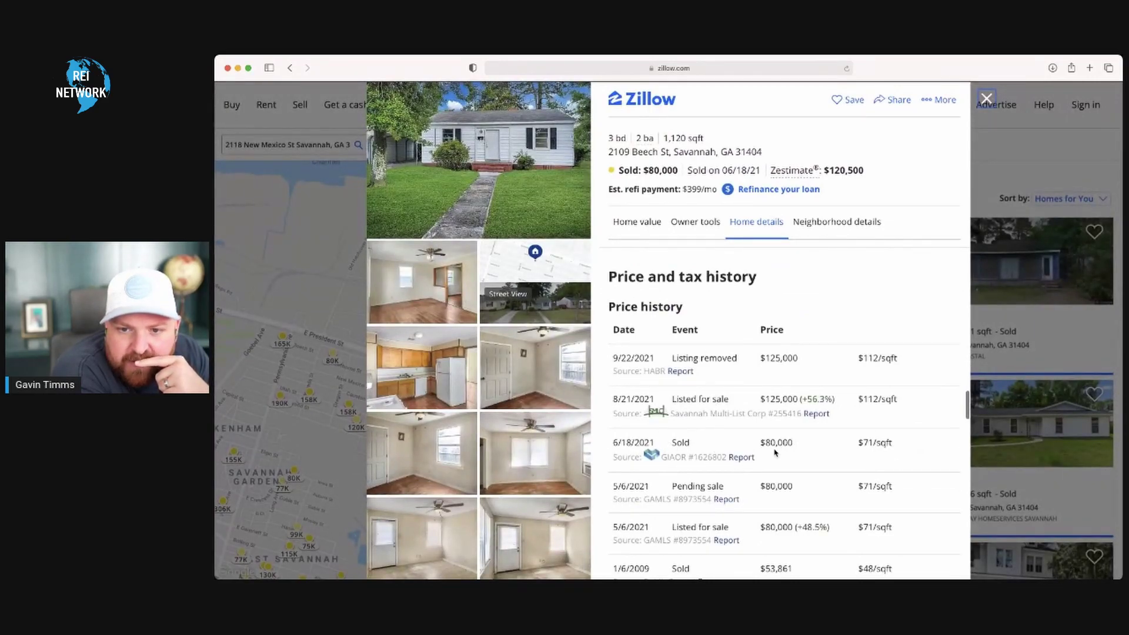
{"action": "scroll", "coordinate": [774, 452], "scroll_direction": "down", "scroll_amount": 1}
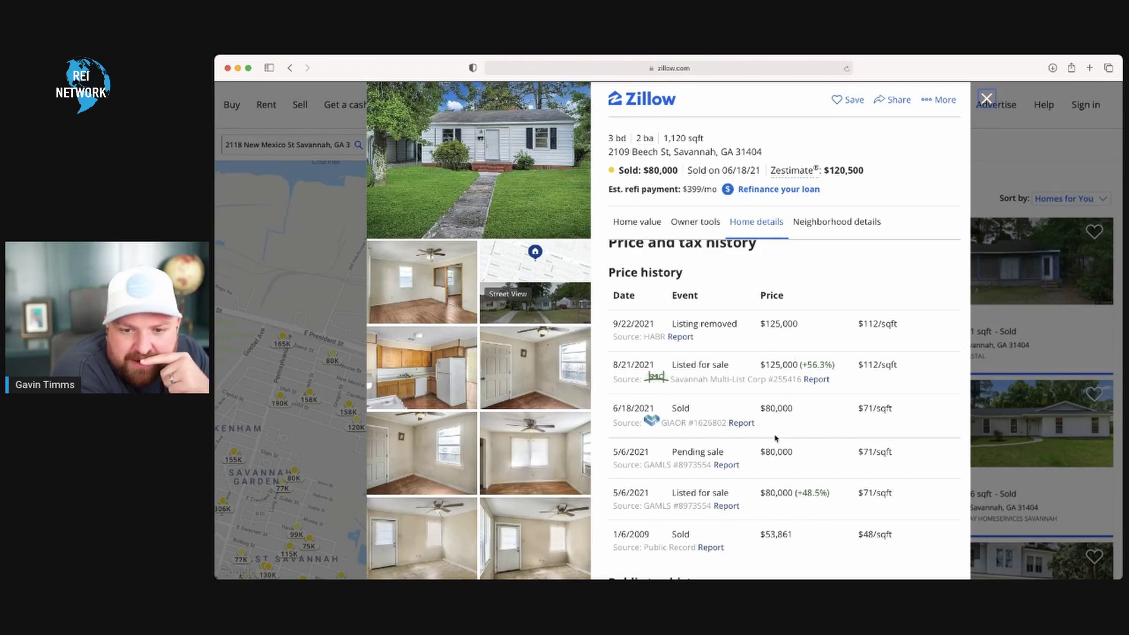
{"action": "scroll", "coordinate": [776, 438], "scroll_direction": "down", "scroll_amount": 2}
{"action": "scroll", "coordinate": [776, 438], "scroll_direction": "up", "scroll_amount": 2}
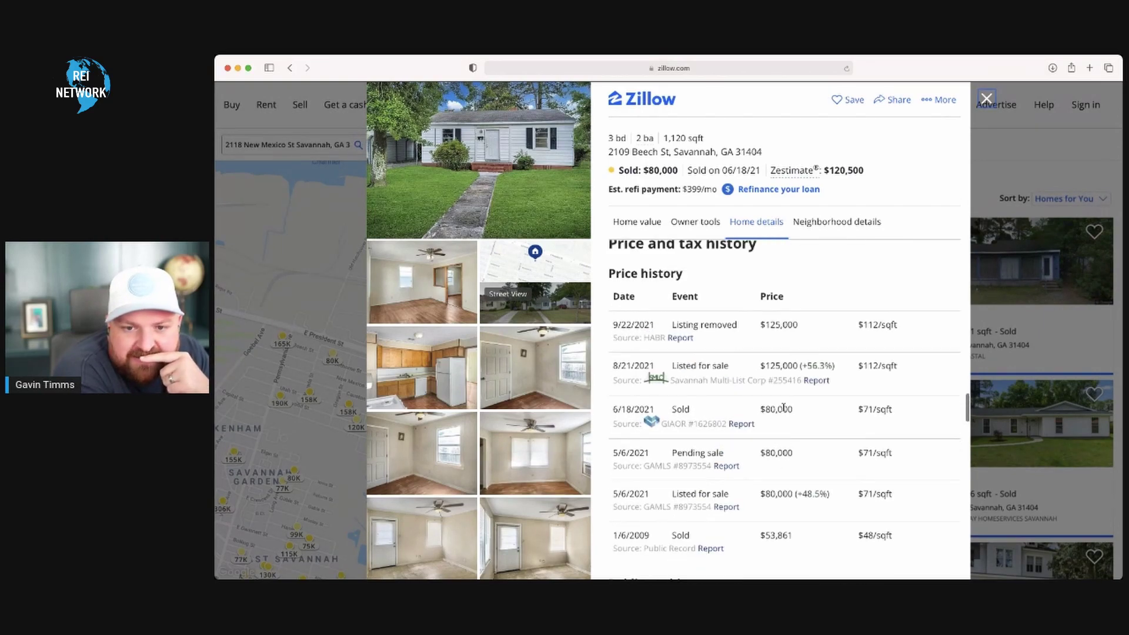
{"action": "scroll", "coordinate": [775, 421], "scroll_direction": "up", "scroll_amount": 10}
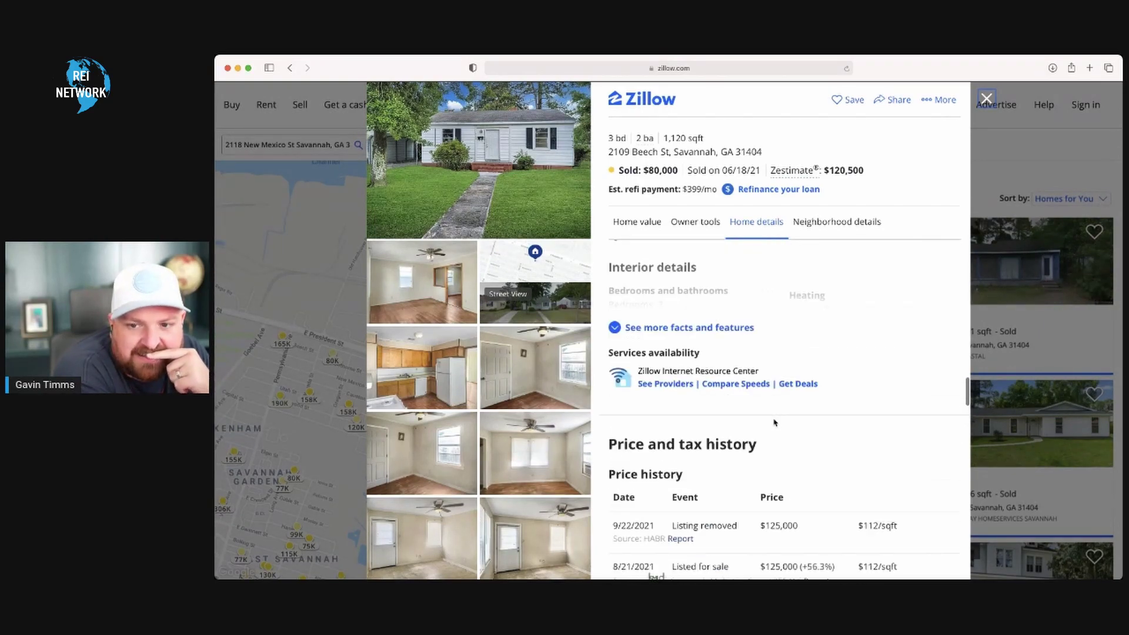
{"action": "left_click", "coordinate": [987, 98]}
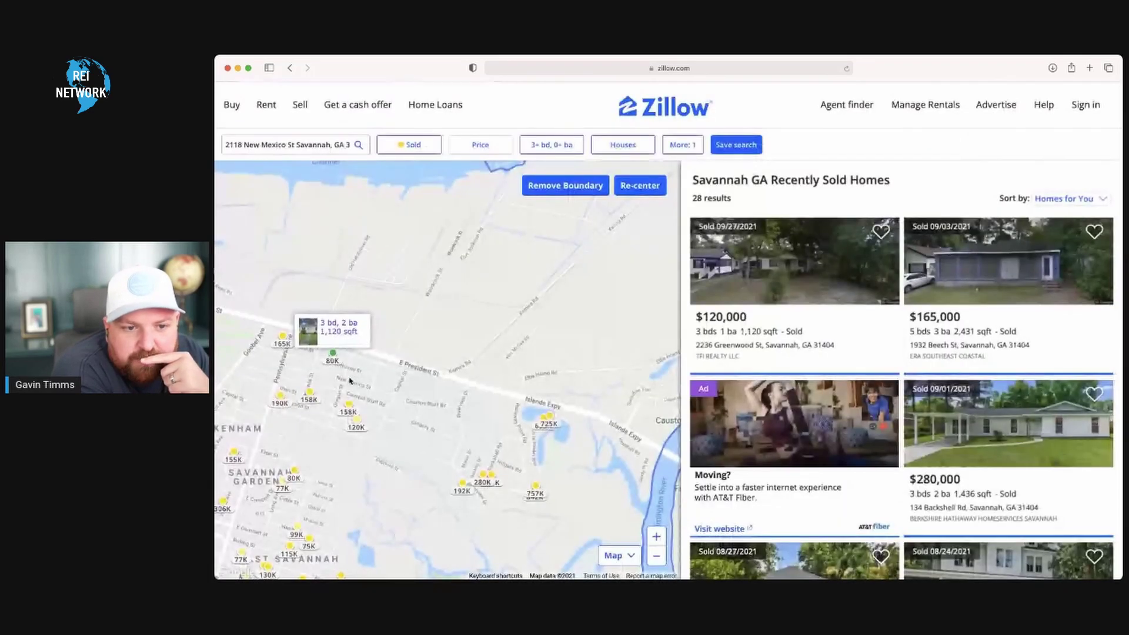
{"action": "mouse_move", "coordinate": [356, 425]}
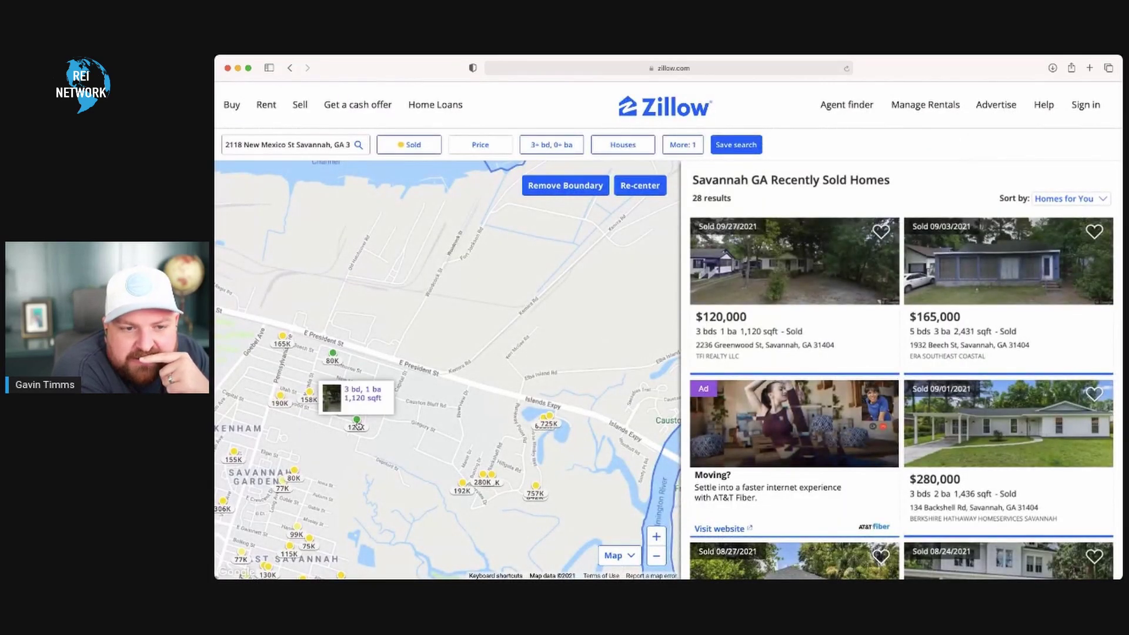
{"action": "mouse_move", "coordinate": [336, 357]}
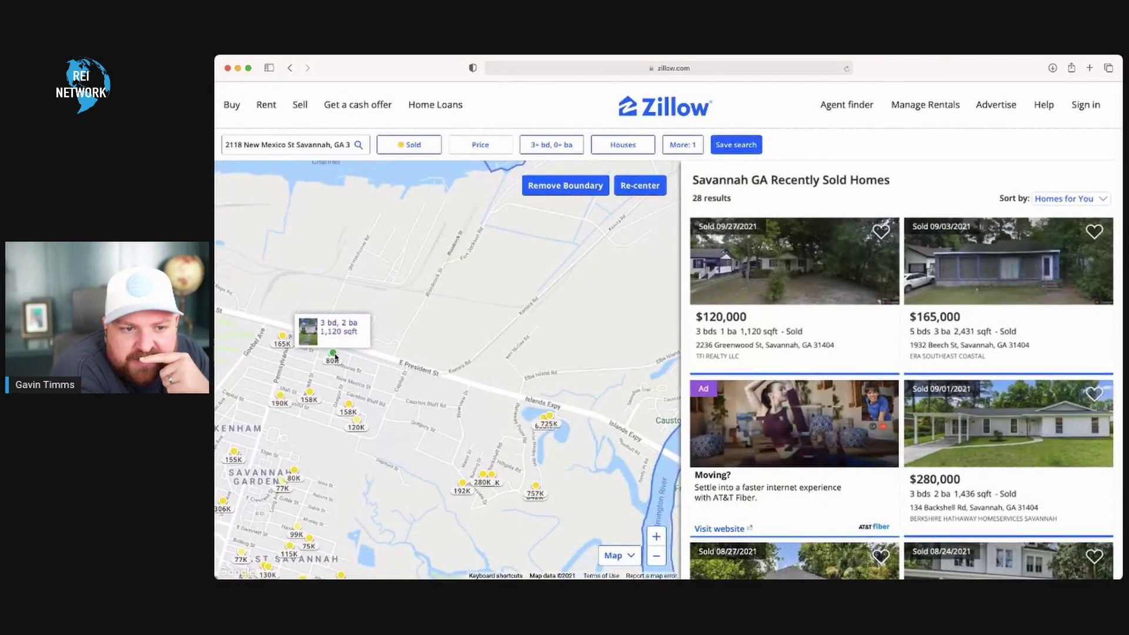
{"action": "left_click", "coordinate": [334, 355]}
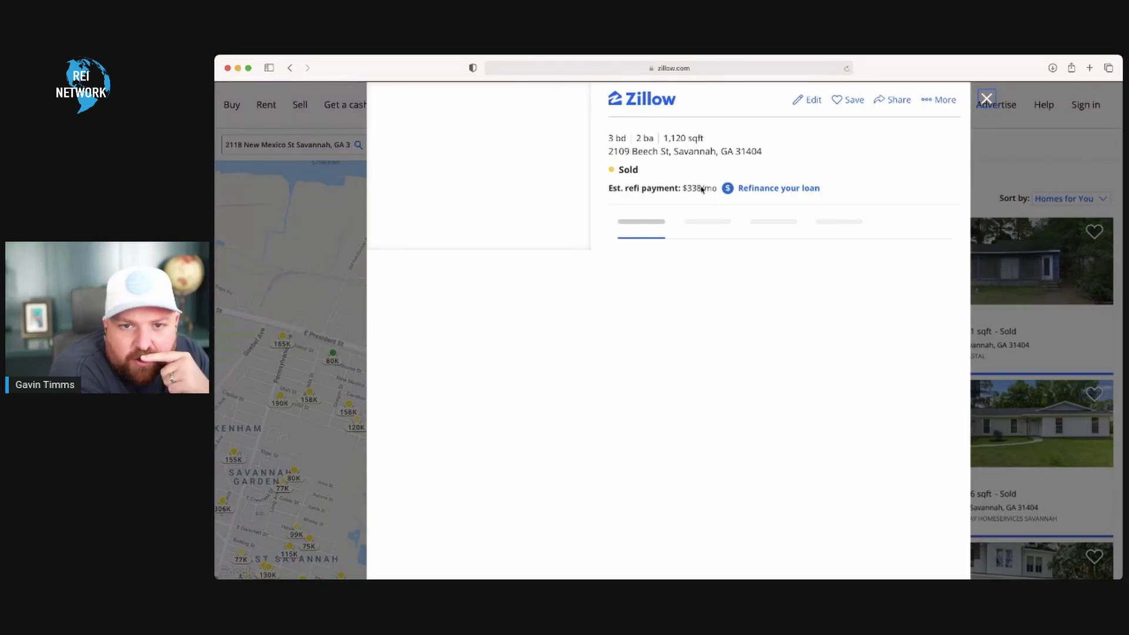
{"action": "scroll", "coordinate": [784, 391], "scroll_direction": "down", "scroll_amount": 10}
{"action": "scroll", "coordinate": [784, 390], "scroll_direction": "down", "scroll_amount": 10}
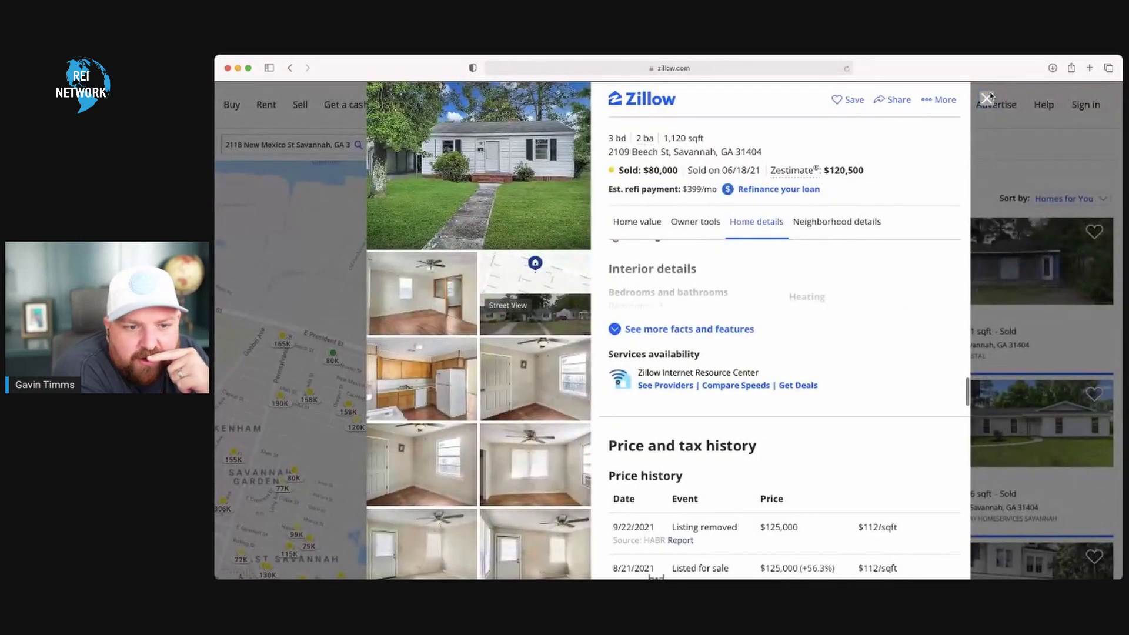
{"action": "left_click", "coordinate": [988, 97]}
{"action": "mouse_move", "coordinate": [350, 405]}
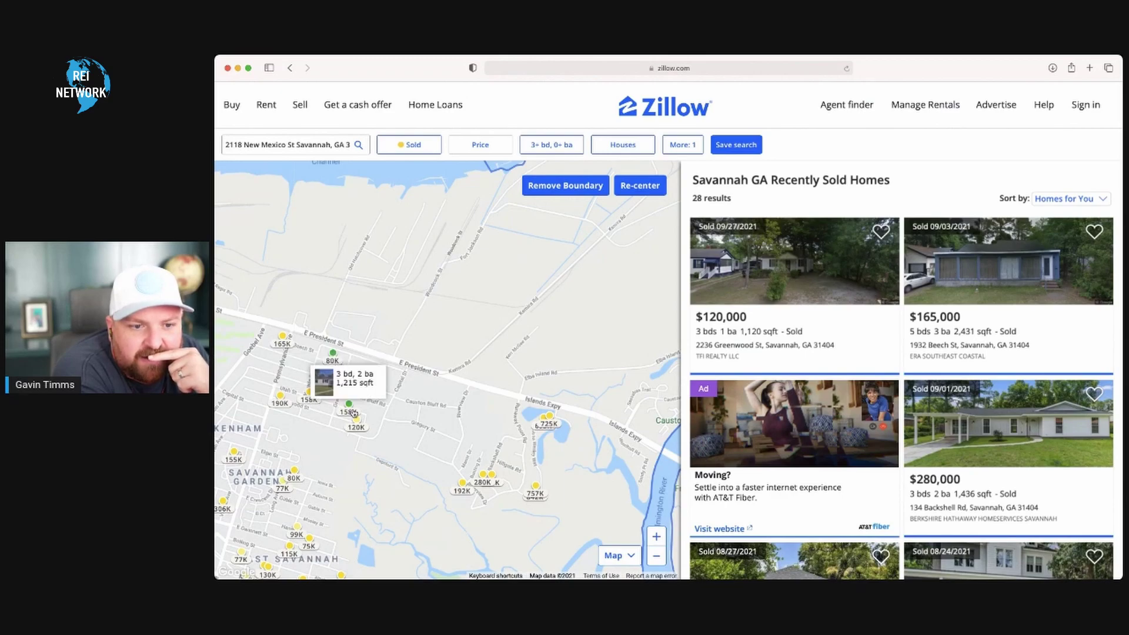
{"action": "mouse_move", "coordinate": [311, 394]}
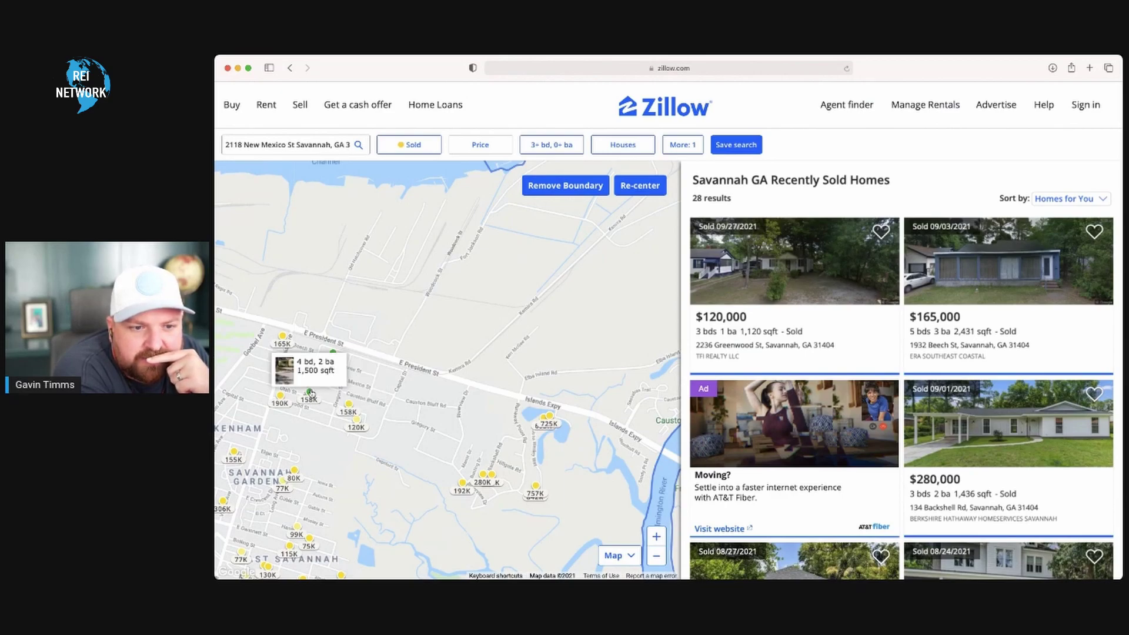
{"action": "left_click", "coordinate": [348, 406]}
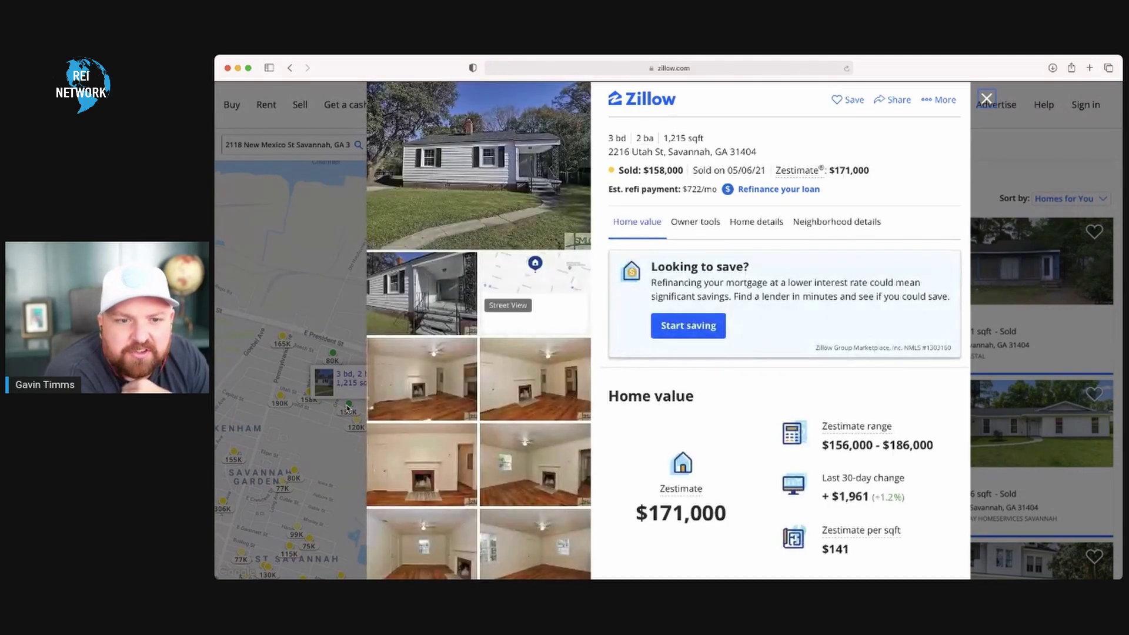
{"action": "scroll", "coordinate": [515, 346], "scroll_direction": "down", "scroll_amount": 1}
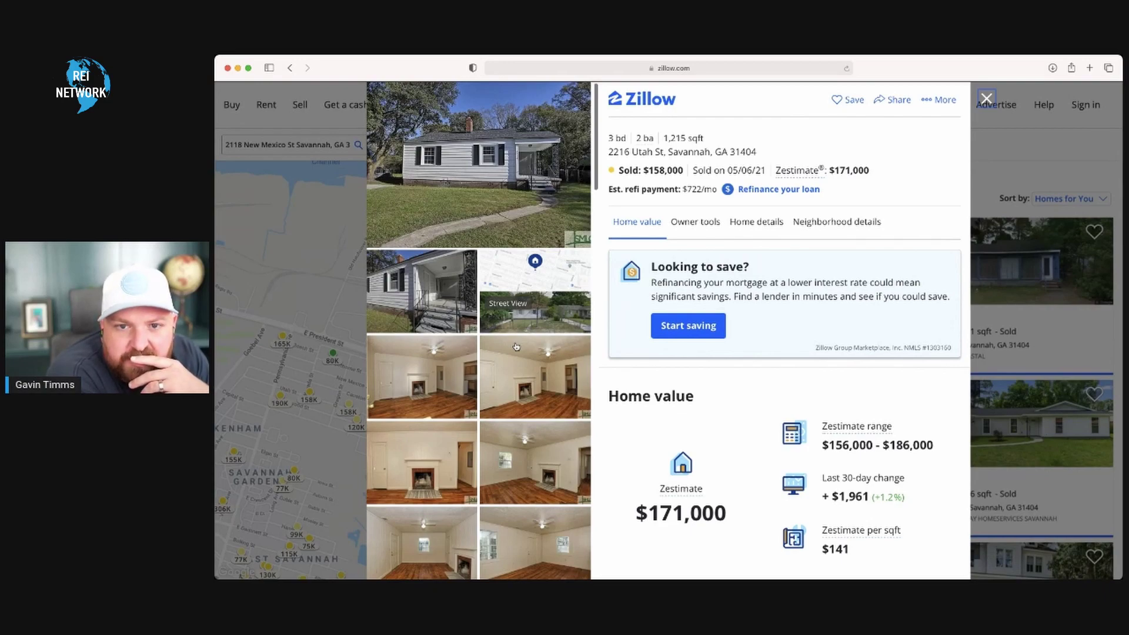
{"action": "scroll", "coordinate": [515, 347], "scroll_direction": "down", "scroll_amount": 5}
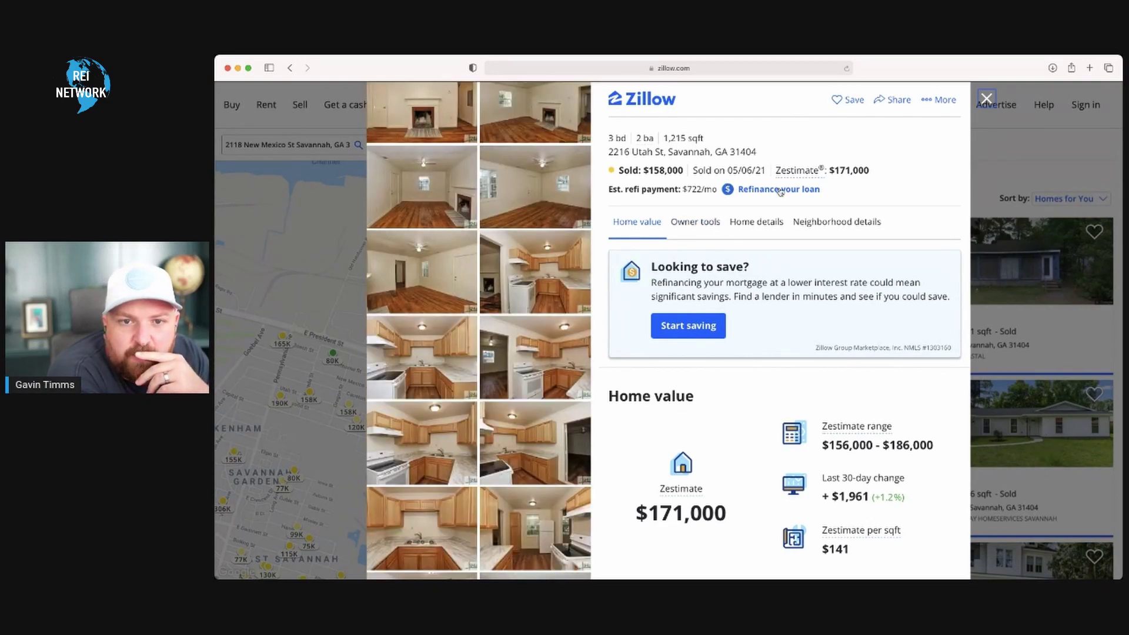
{"action": "scroll", "coordinate": [735, 468], "scroll_direction": "down", "scroll_amount": 10}
{"action": "scroll", "coordinate": [736, 468], "scroll_direction": "down", "scroll_amount": 8}
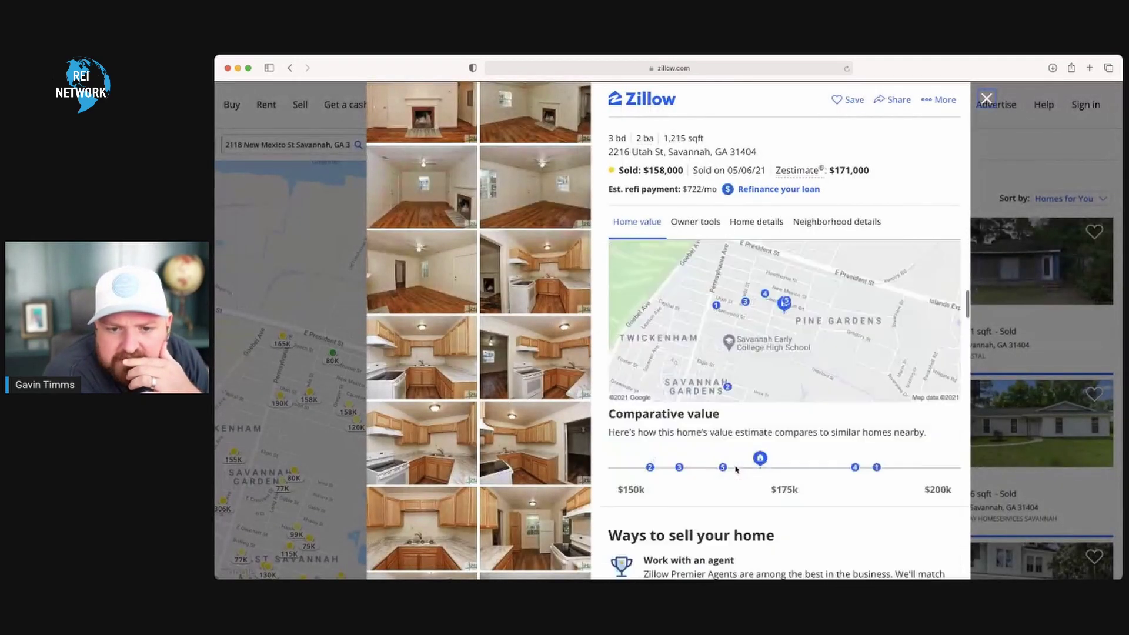
{"action": "scroll", "coordinate": [735, 469], "scroll_direction": "down", "scroll_amount": 8}
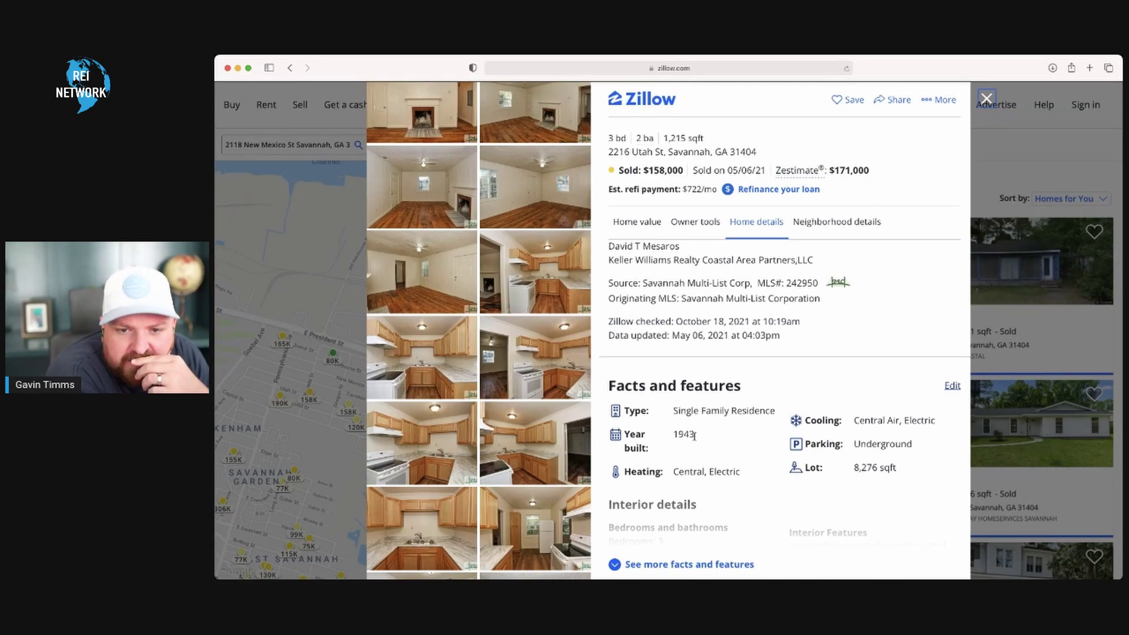
{"action": "left_click", "coordinate": [695, 222]}
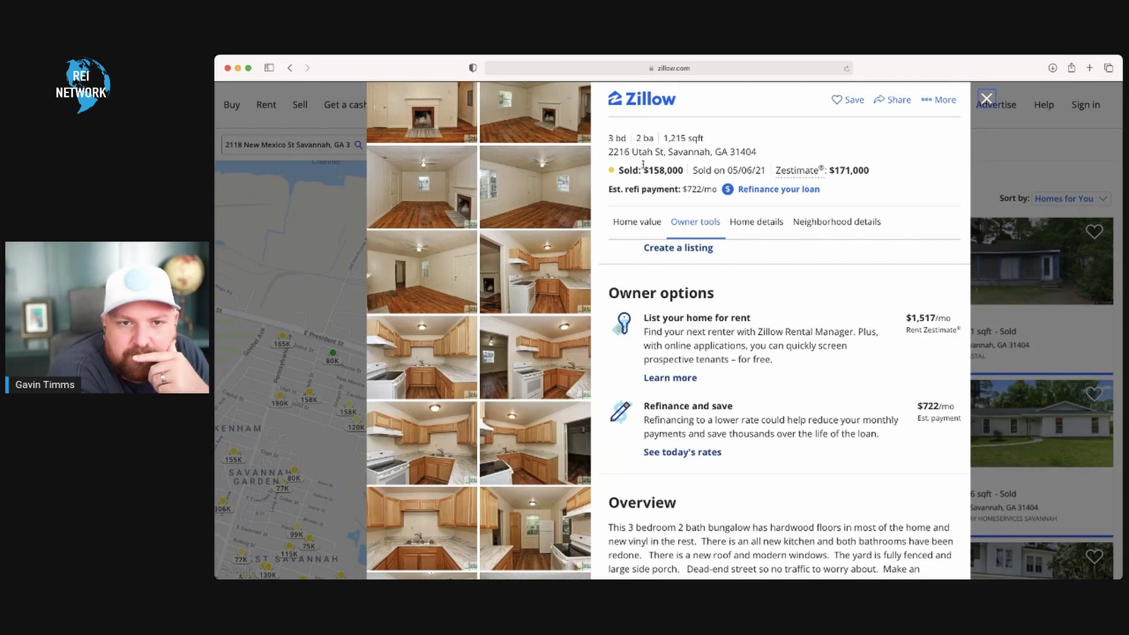
{"action": "mouse_move", "coordinate": [643, 138]}
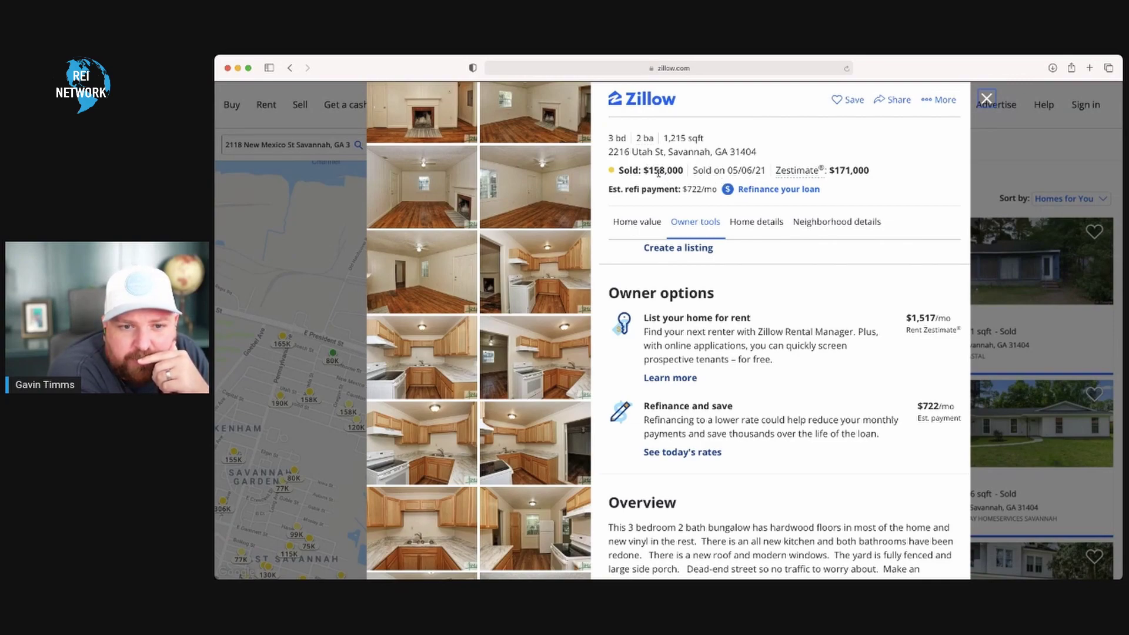
{"action": "left_click", "coordinate": [987, 99]}
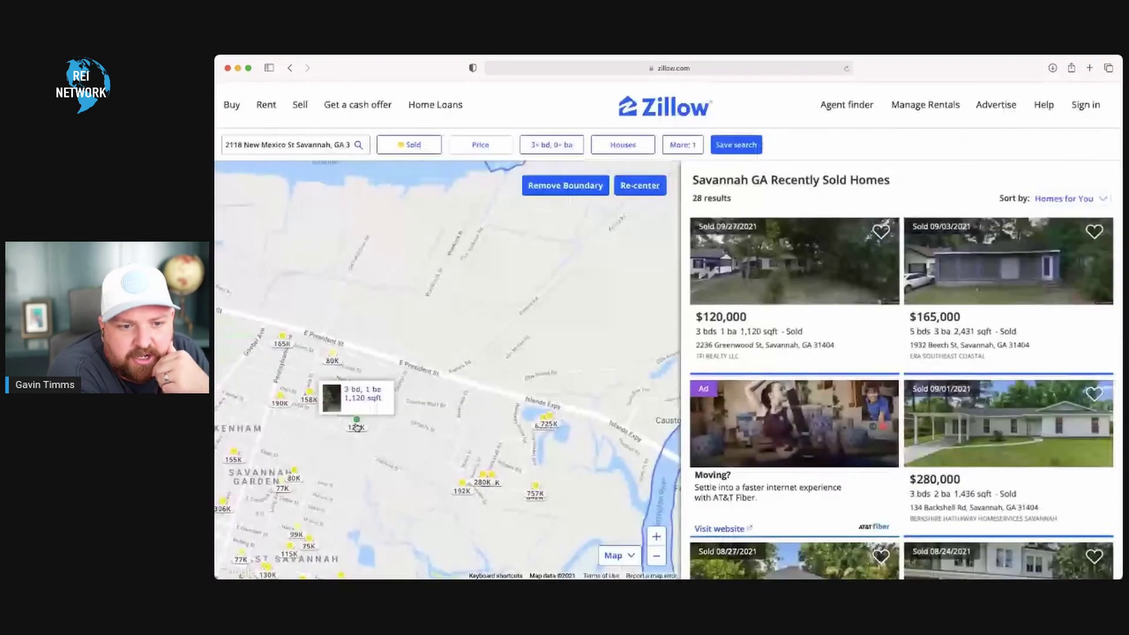
- Change the listing type filter from Sold to For Sale
{"action": "mouse_move", "coordinate": [333, 352]}
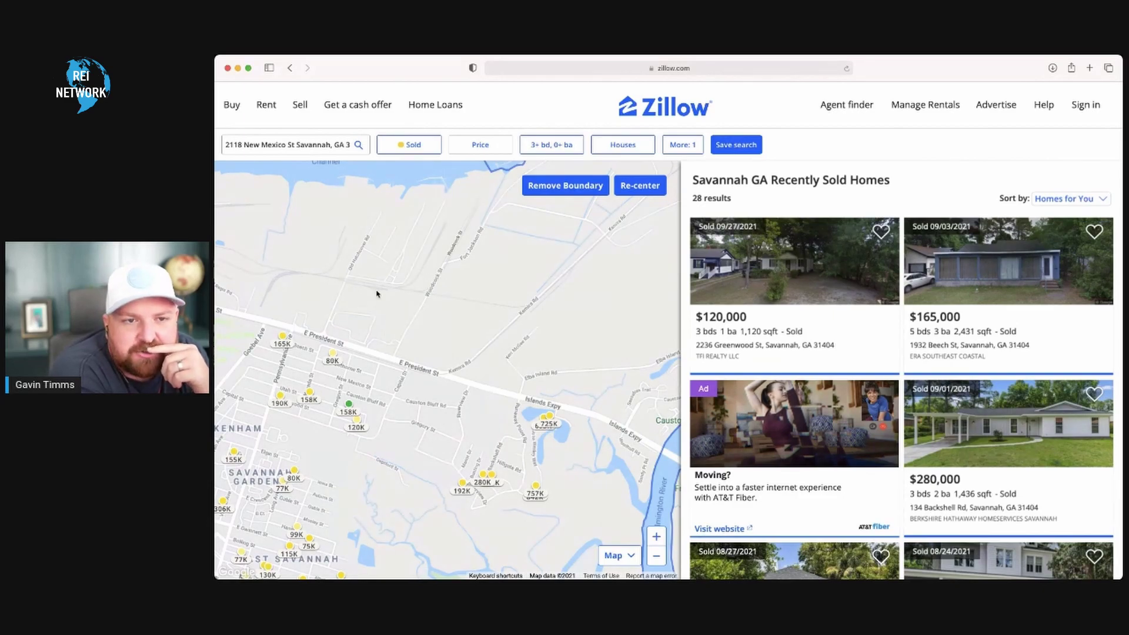
{"action": "left_click", "coordinate": [425, 146]}
{"action": "left_click", "coordinate": [424, 172]}
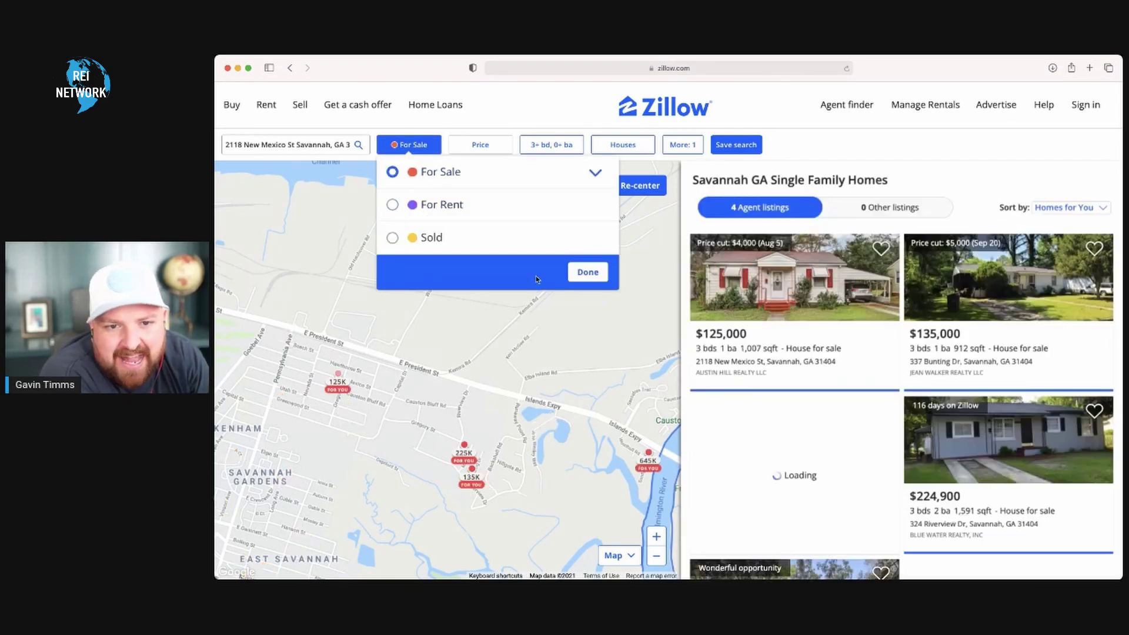
- Apply For Sale so the map shows the 125K, 135K, 225K and 645K houses
{"action": "left_click", "coordinate": [587, 273]}
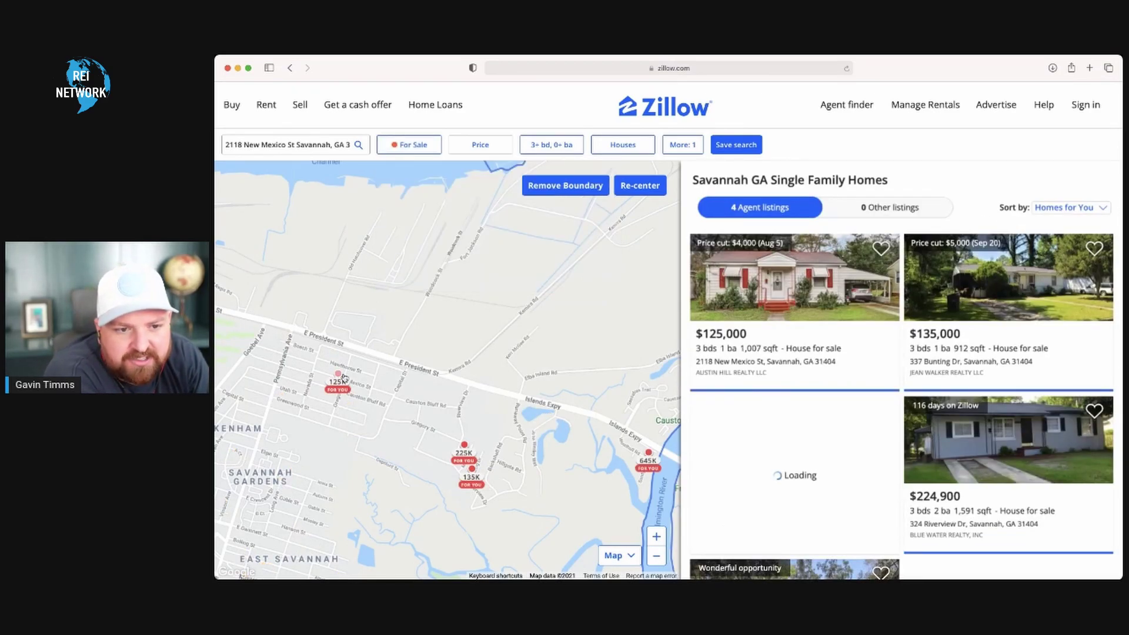
{"action": "mouse_move", "coordinate": [339, 377]}
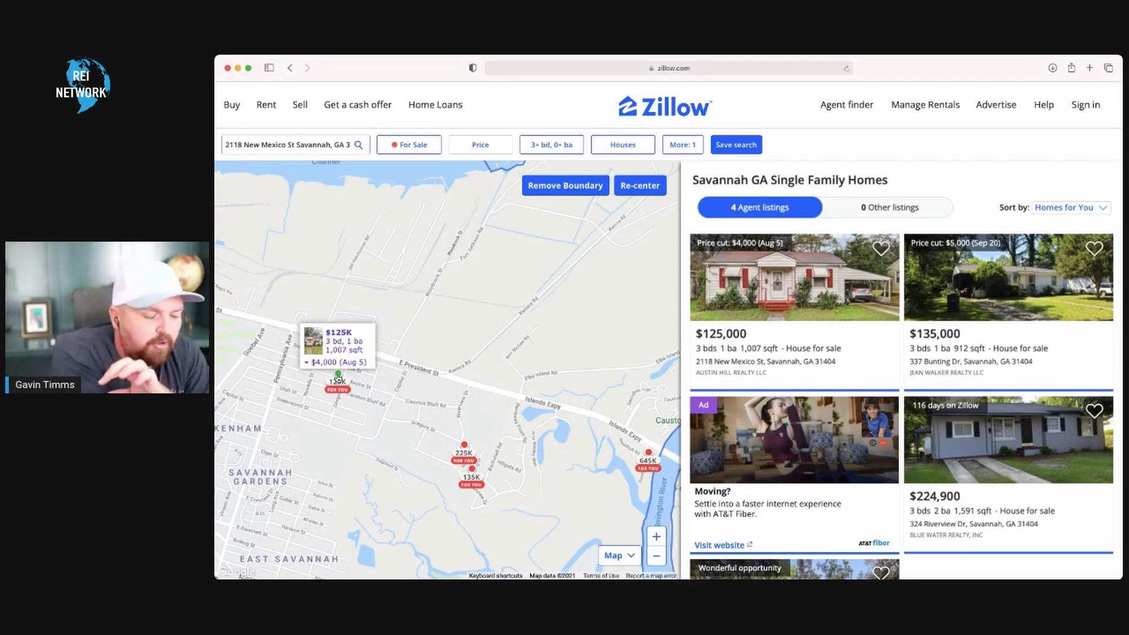
{"action": "left_click", "coordinate": [338, 378]}
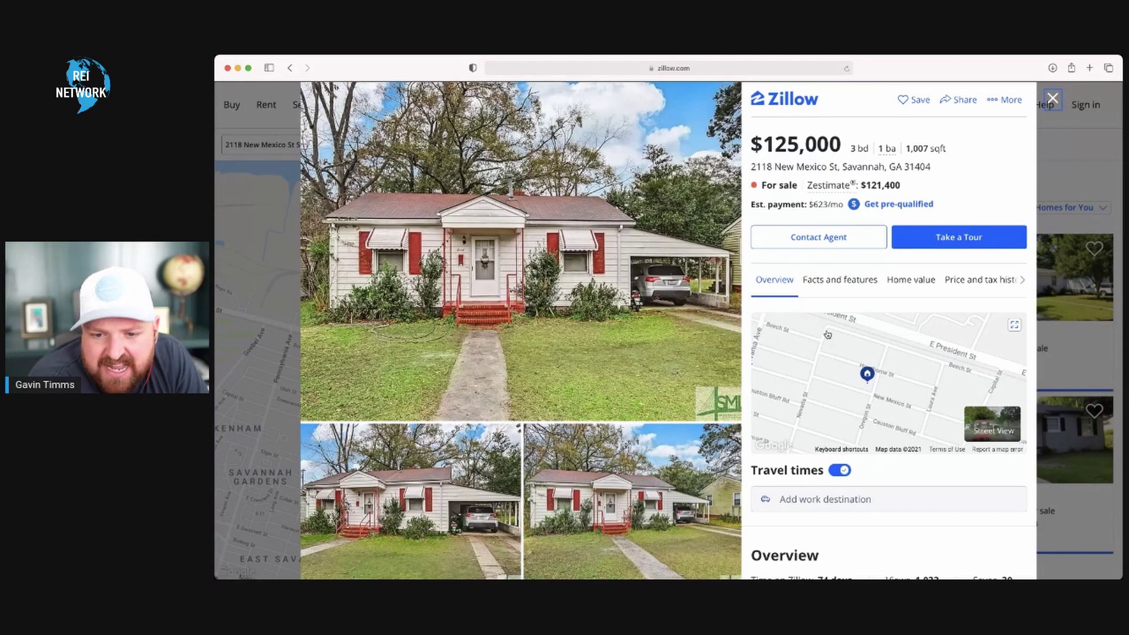
{"action": "scroll", "coordinate": [831, 495], "scroll_direction": "down", "scroll_amount": 5}
{"action": "scroll", "coordinate": [830, 495], "scroll_direction": "down", "scroll_amount": 4}
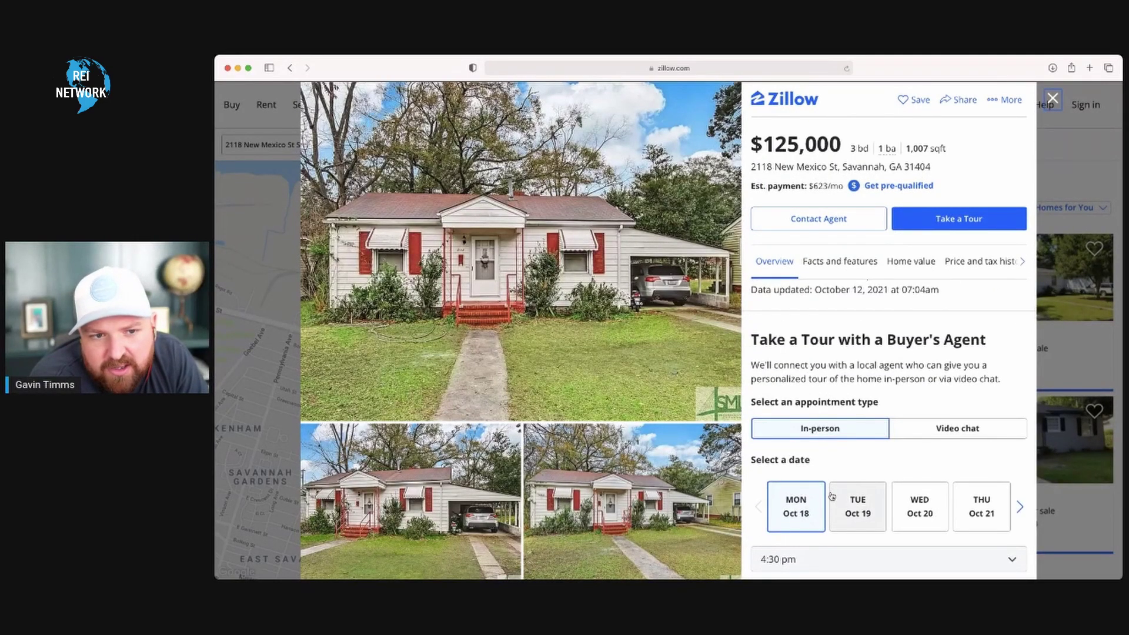
{"action": "scroll", "coordinate": [644, 532], "scroll_direction": "down", "scroll_amount": 3}
{"action": "scroll", "coordinate": [643, 533], "scroll_direction": "up", "scroll_amount": 3}
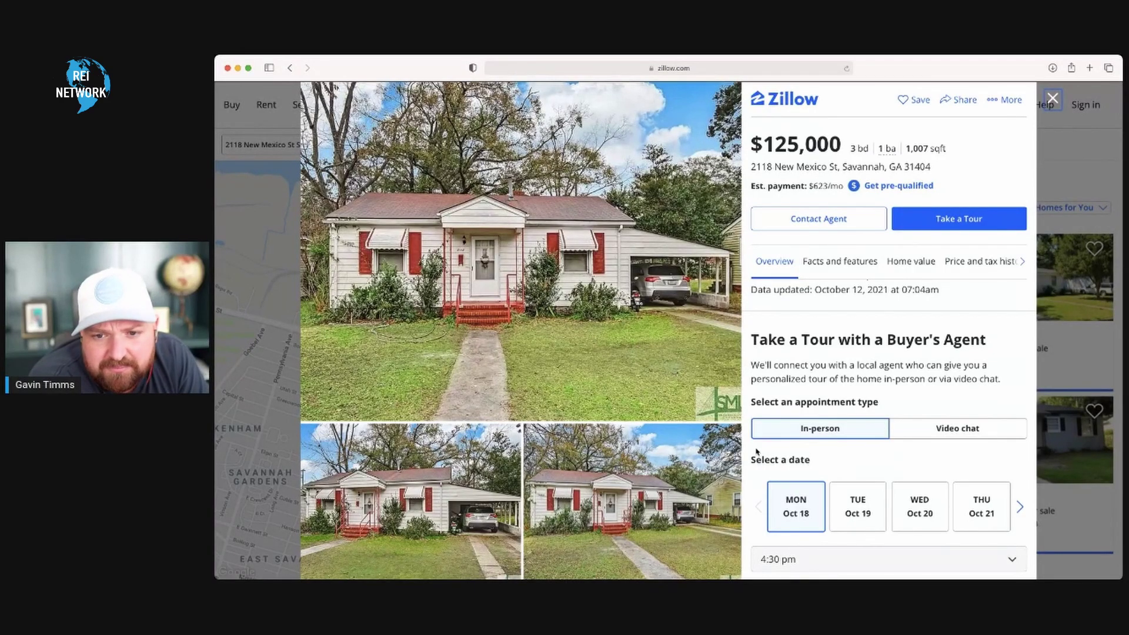
- Scroll past schools, similar homes and overview to the Facts and features section
{"action": "scroll", "coordinate": [896, 381], "scroll_direction": "down", "scroll_amount": 5}
{"action": "scroll", "coordinate": [896, 381], "scroll_direction": "down", "scroll_amount": 3}
{"action": "scroll", "coordinate": [887, 467], "scroll_direction": "down", "scroll_amount": 6}
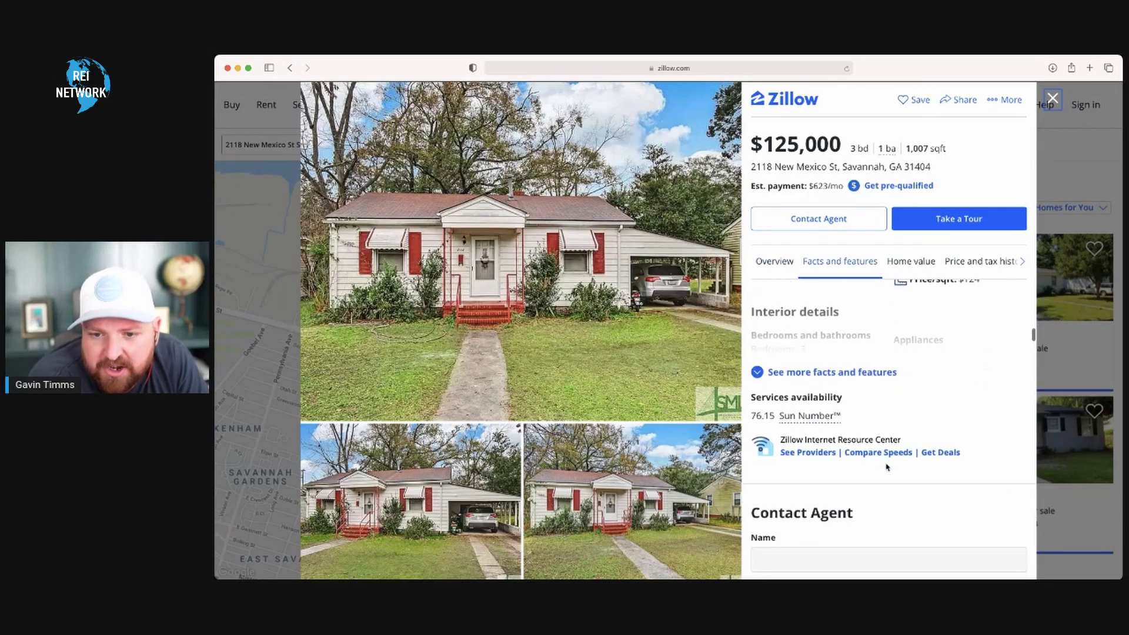
{"action": "scroll", "coordinate": [887, 467], "scroll_direction": "down", "scroll_amount": 3}
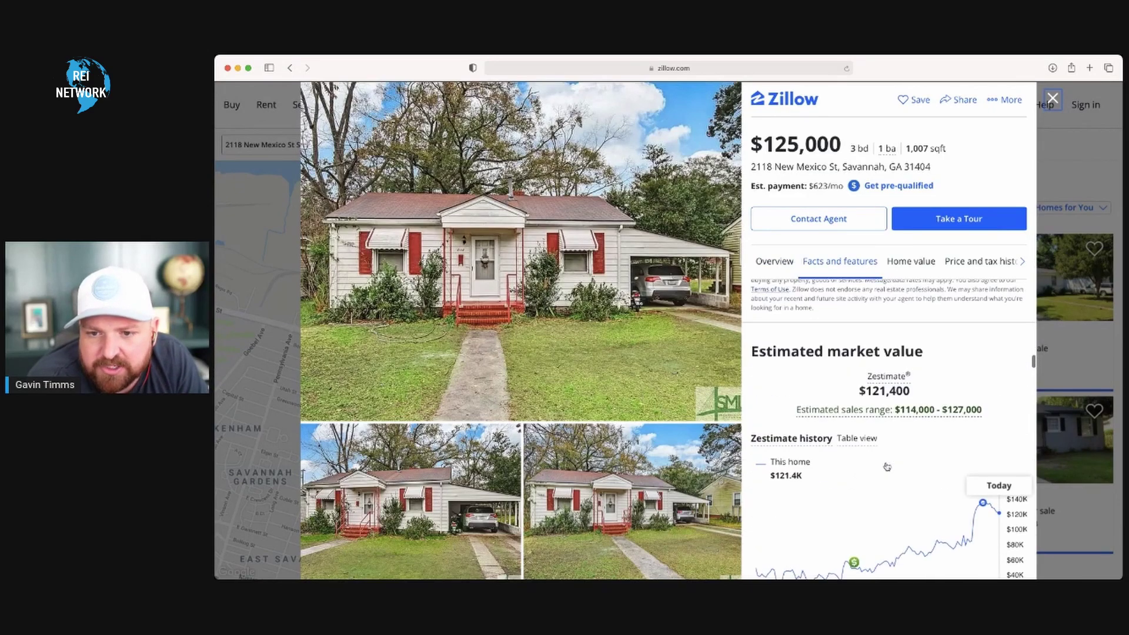
{"action": "scroll", "coordinate": [886, 466], "scroll_direction": "down", "scroll_amount": 6}
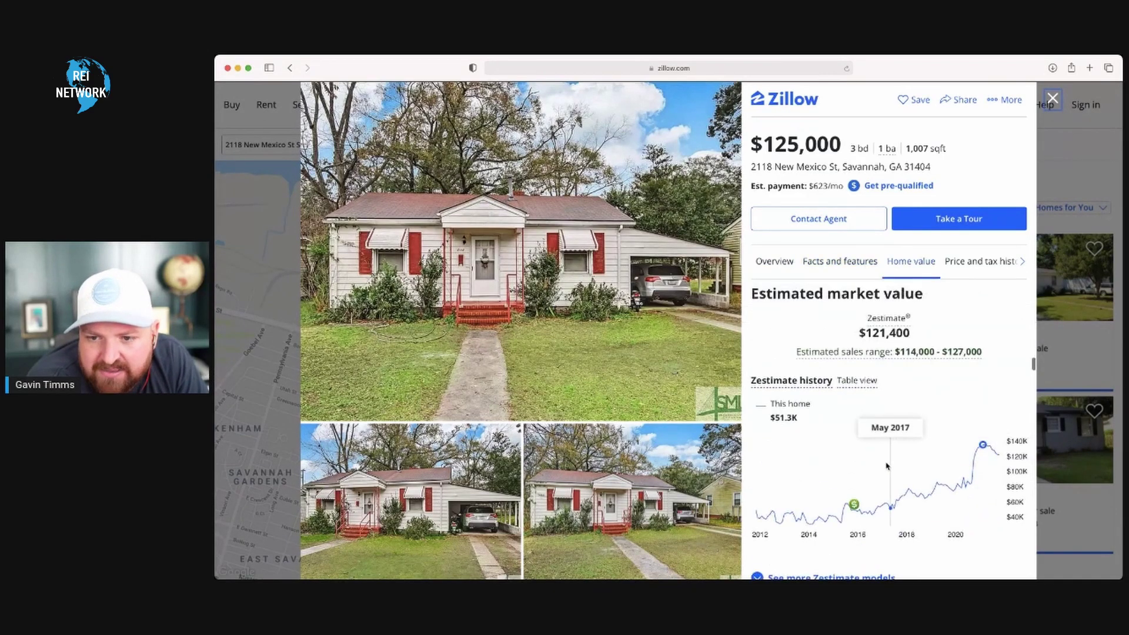
{"action": "scroll", "coordinate": [873, 400], "scroll_direction": "down", "scroll_amount": 6}
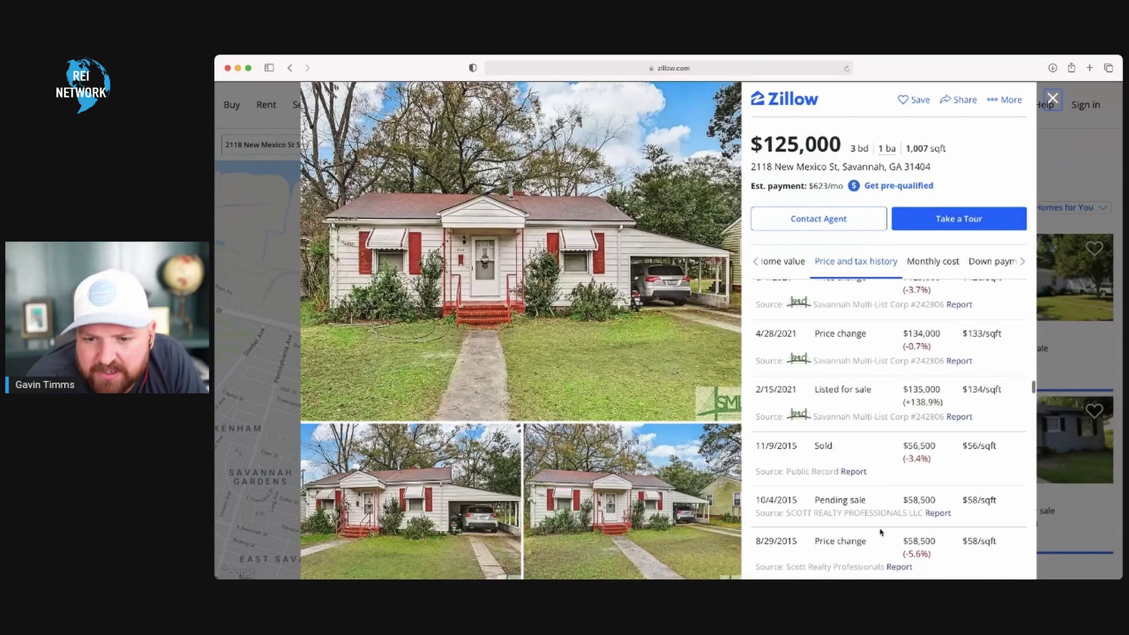
{"action": "scroll", "coordinate": [880, 529], "scroll_direction": "down", "scroll_amount": 10}
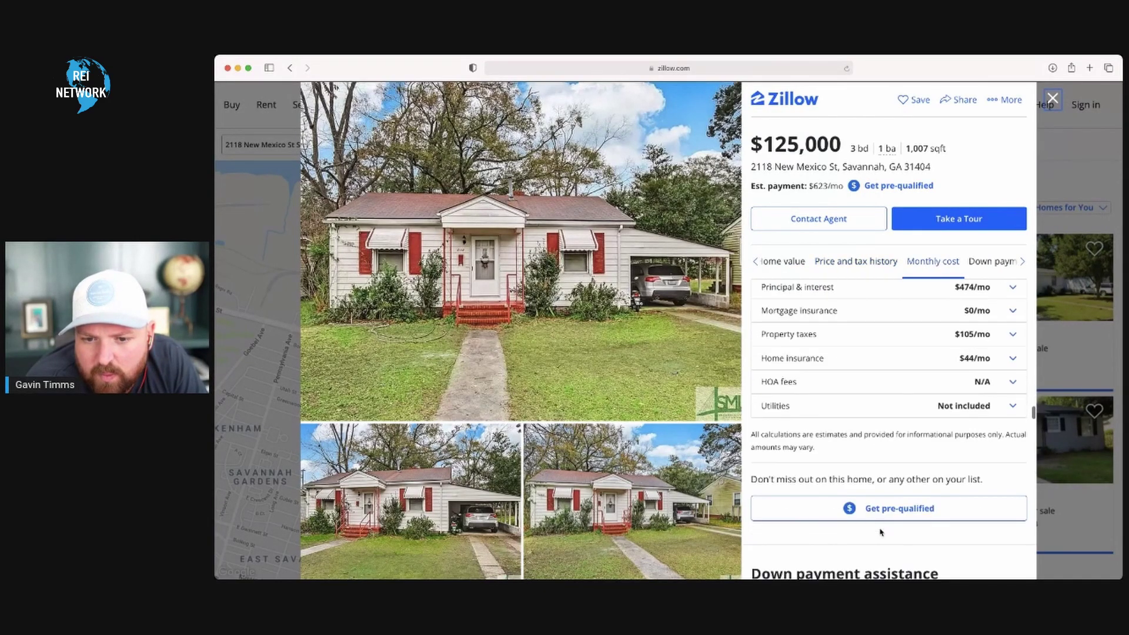
{"action": "scroll", "coordinate": [880, 518], "scroll_direction": "down", "scroll_amount": 10}
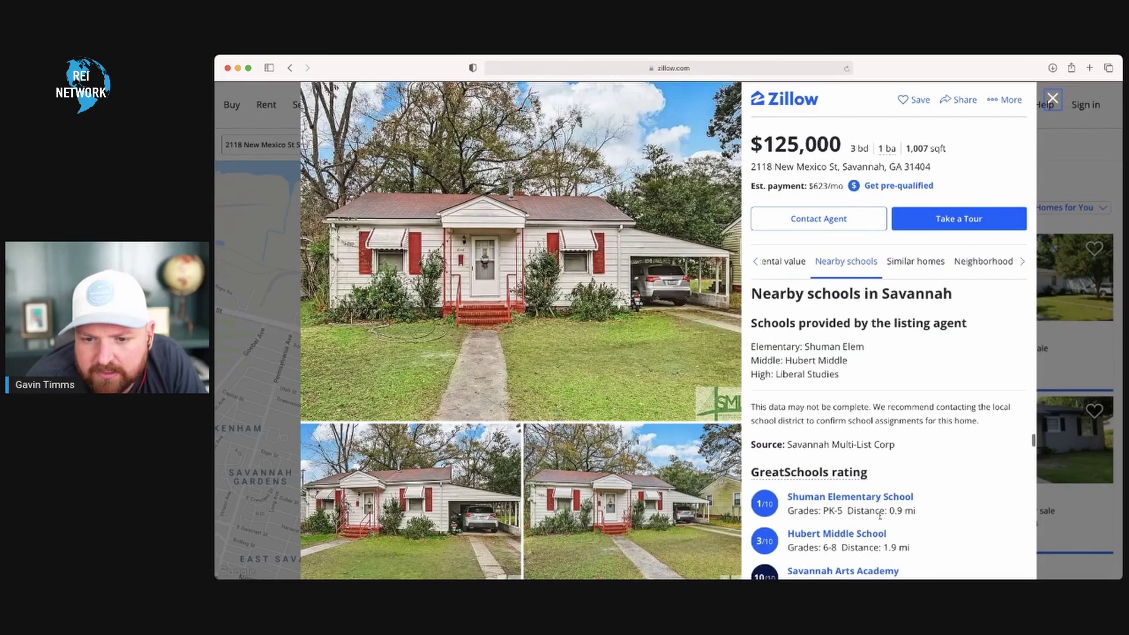
{"action": "scroll", "coordinate": [881, 518], "scroll_direction": "down", "scroll_amount": 5}
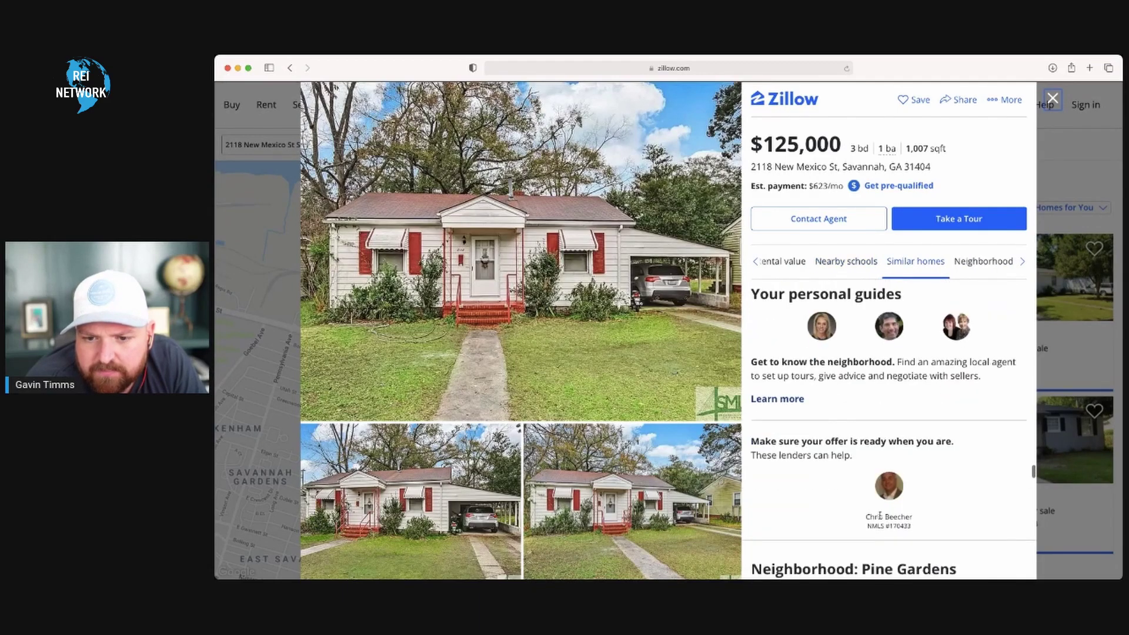
{"action": "scroll", "coordinate": [882, 529], "scroll_direction": "down", "scroll_amount": 6}
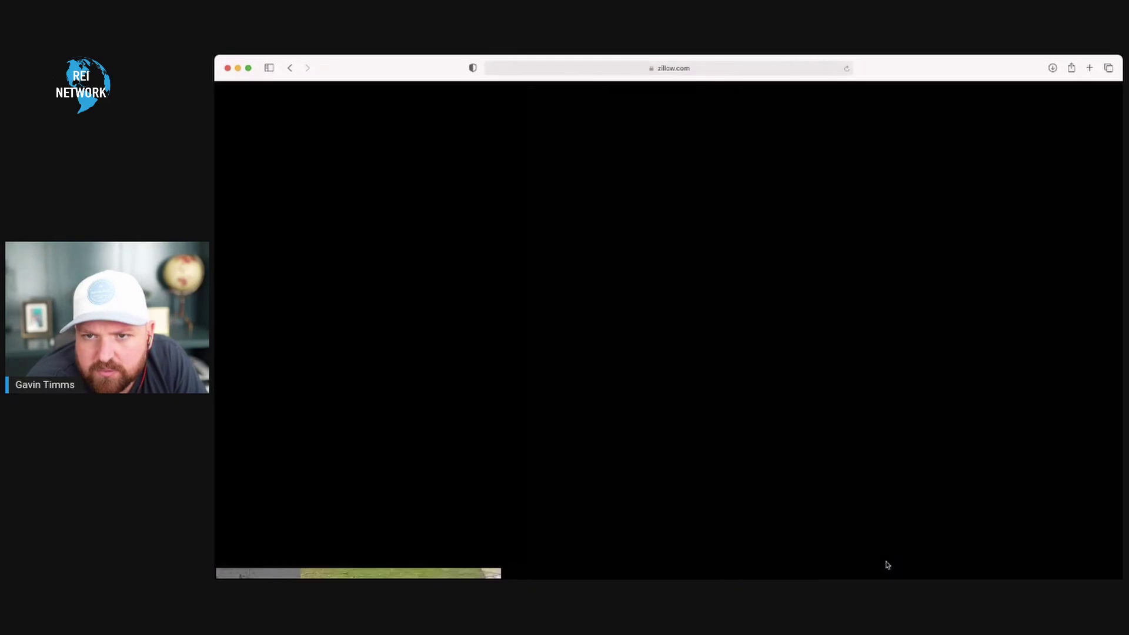
{"action": "scroll", "coordinate": [887, 566], "scroll_direction": "down", "scroll_amount": 8}
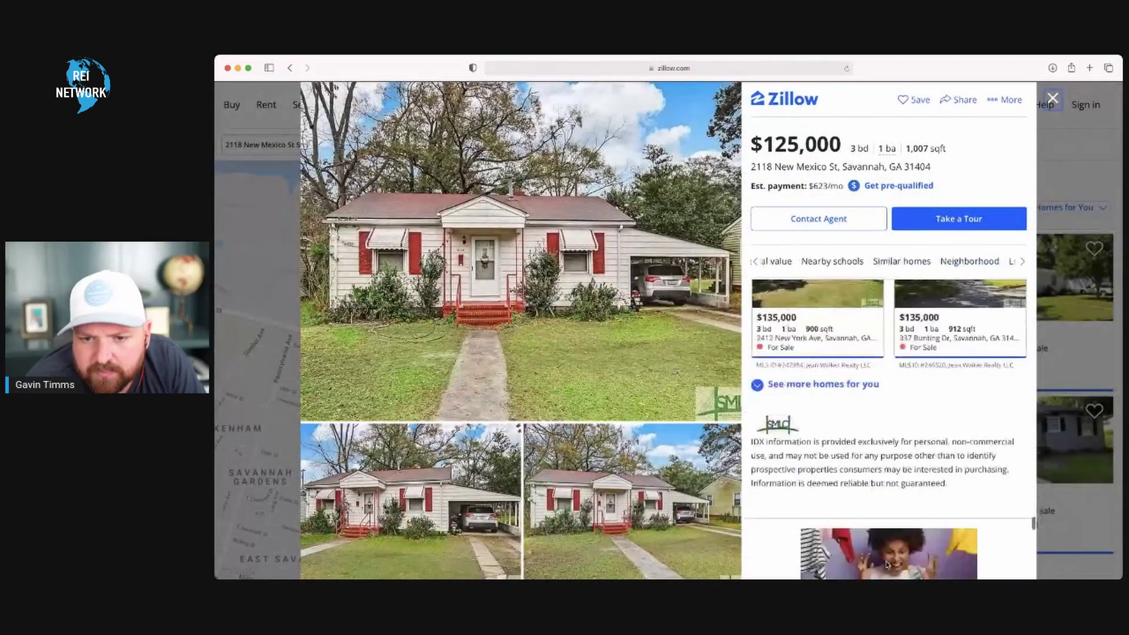
{"action": "scroll", "coordinate": [903, 466], "scroll_direction": "down", "scroll_amount": 3}
{"action": "scroll", "coordinate": [903, 465], "scroll_direction": "up", "scroll_amount": 15}
{"action": "scroll", "coordinate": [903, 466], "scroll_direction": "up", "scroll_amount": 10}
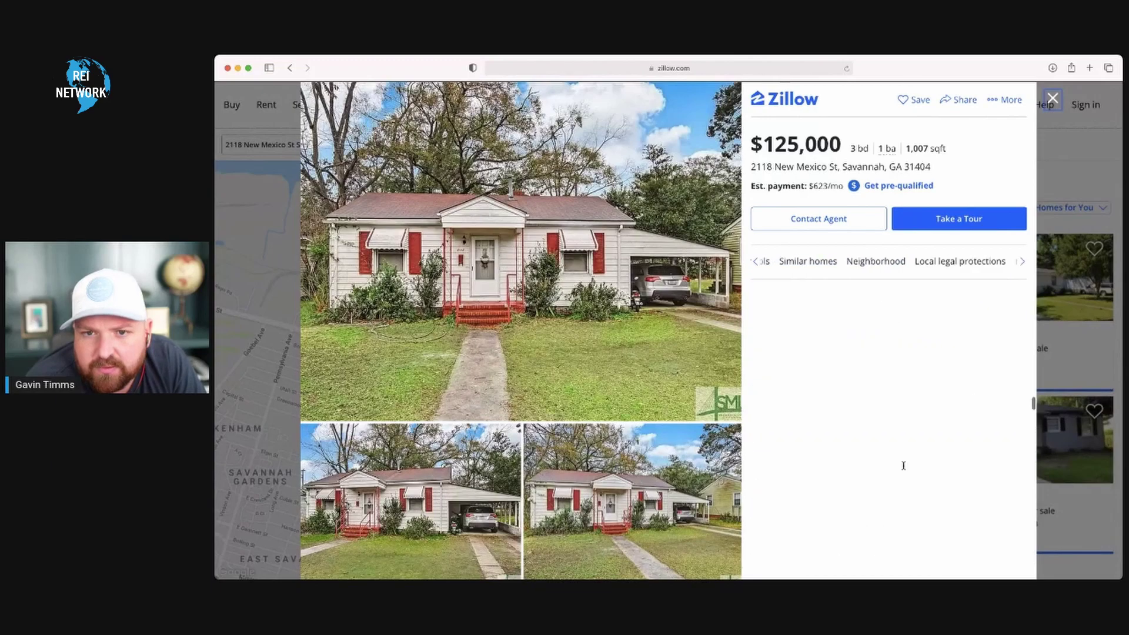
{"action": "scroll", "coordinate": [903, 465], "scroll_direction": "up", "scroll_amount": 5}
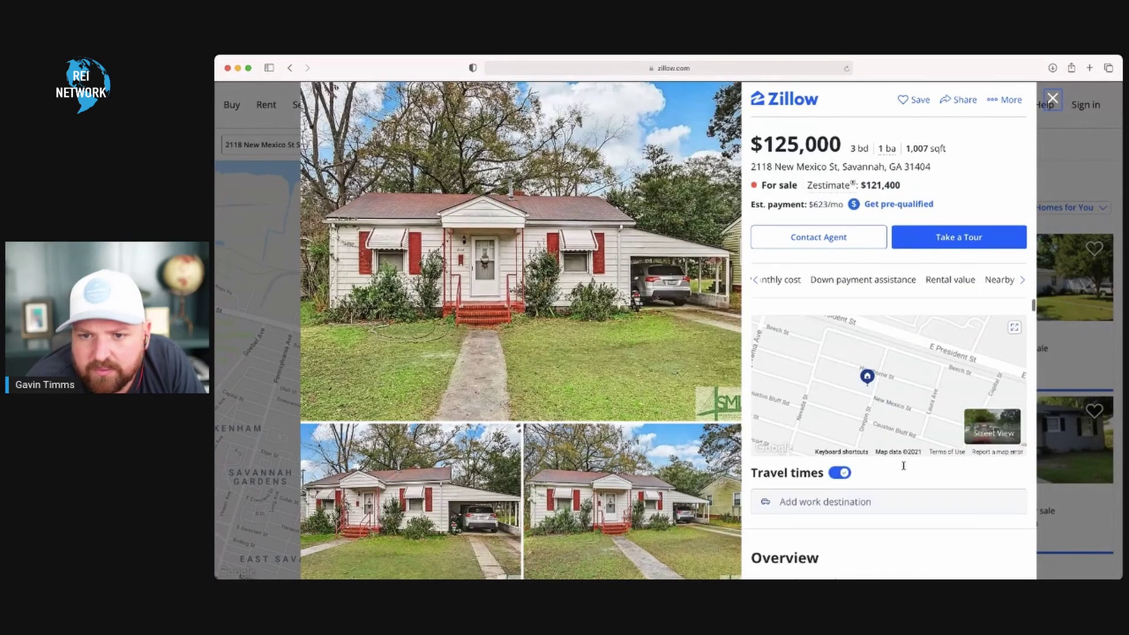
{"action": "scroll", "coordinate": [894, 470], "scroll_direction": "down", "scroll_amount": 2}
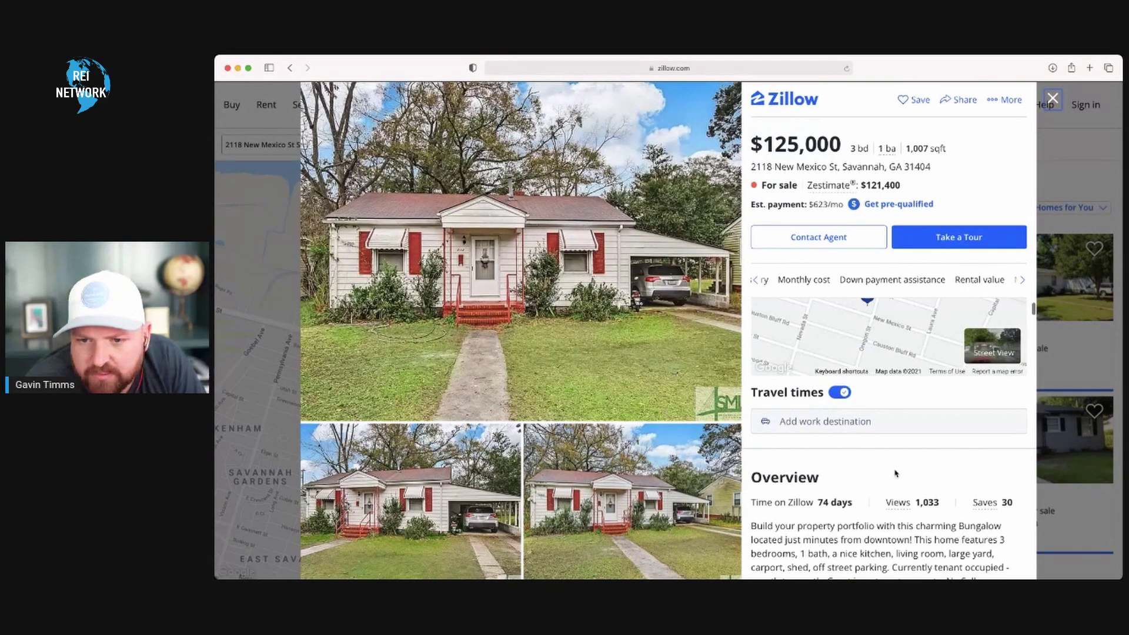
{"action": "scroll", "coordinate": [894, 473], "scroll_direction": "down", "scroll_amount": 3}
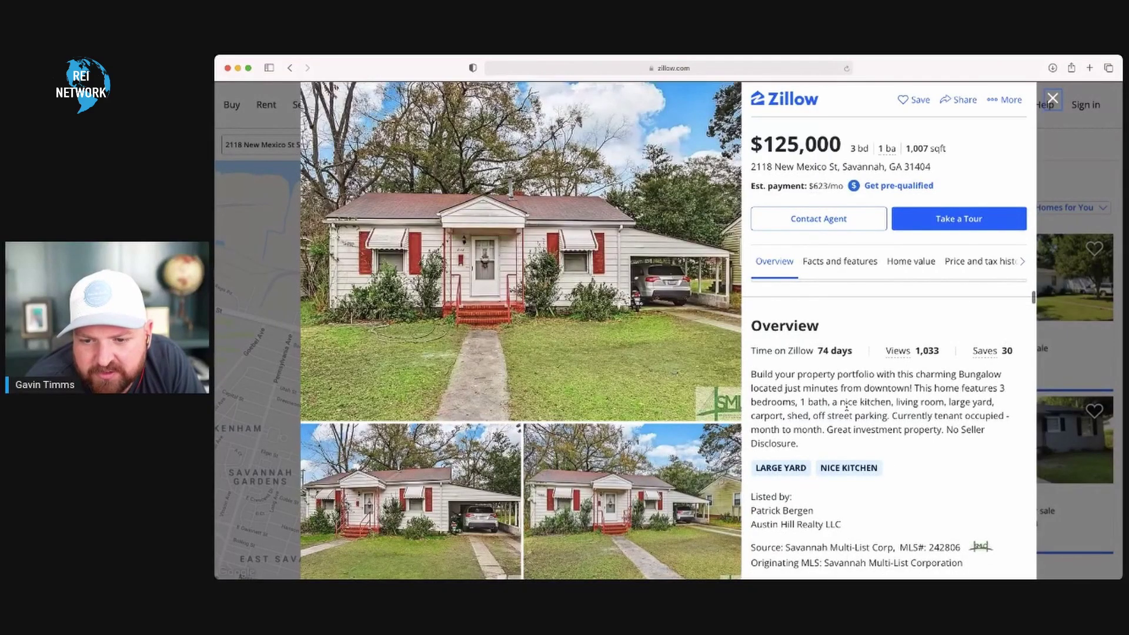
{"action": "scroll", "coordinate": [846, 406], "scroll_direction": "down", "scroll_amount": 4}
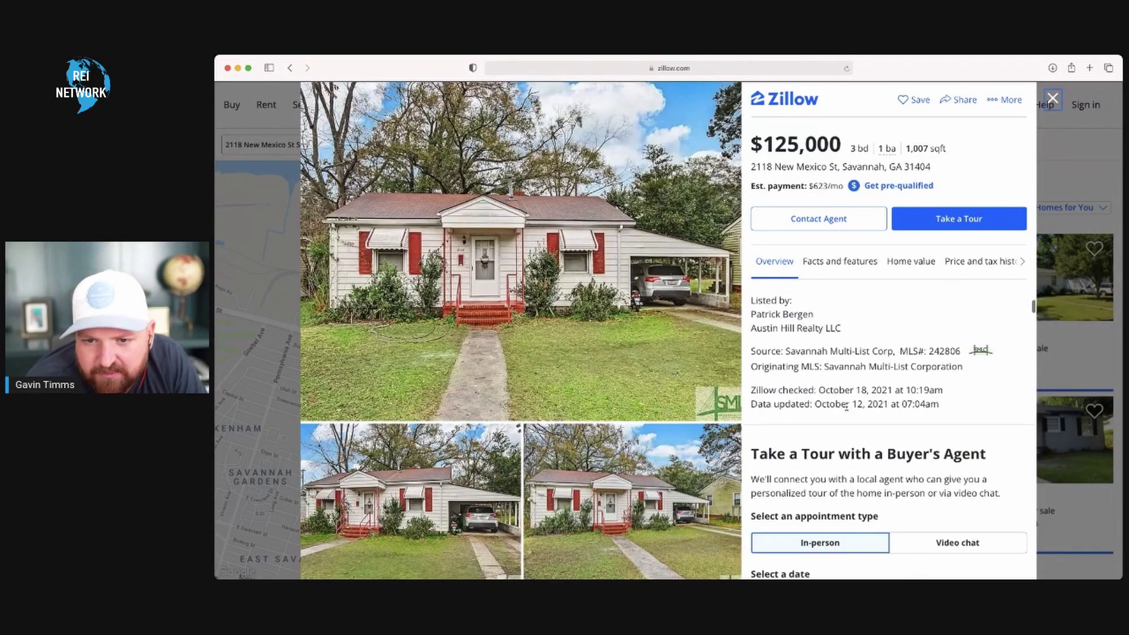
{"action": "scroll", "coordinate": [846, 405], "scroll_direction": "down", "scroll_amount": 5}
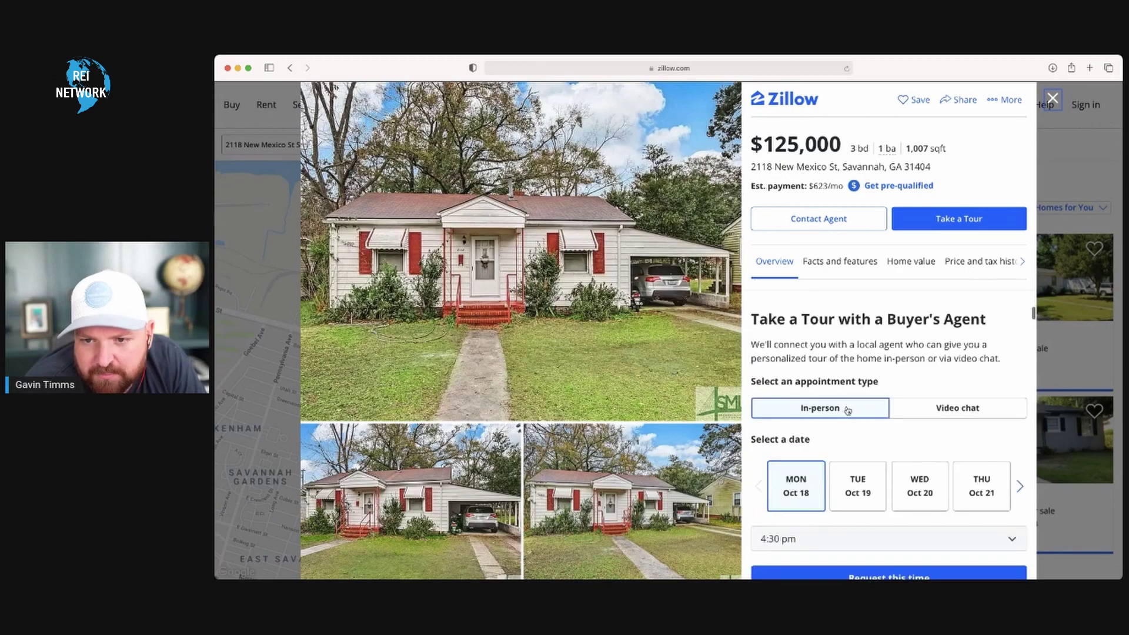
{"action": "scroll", "coordinate": [847, 410], "scroll_direction": "down", "scroll_amount": 1}
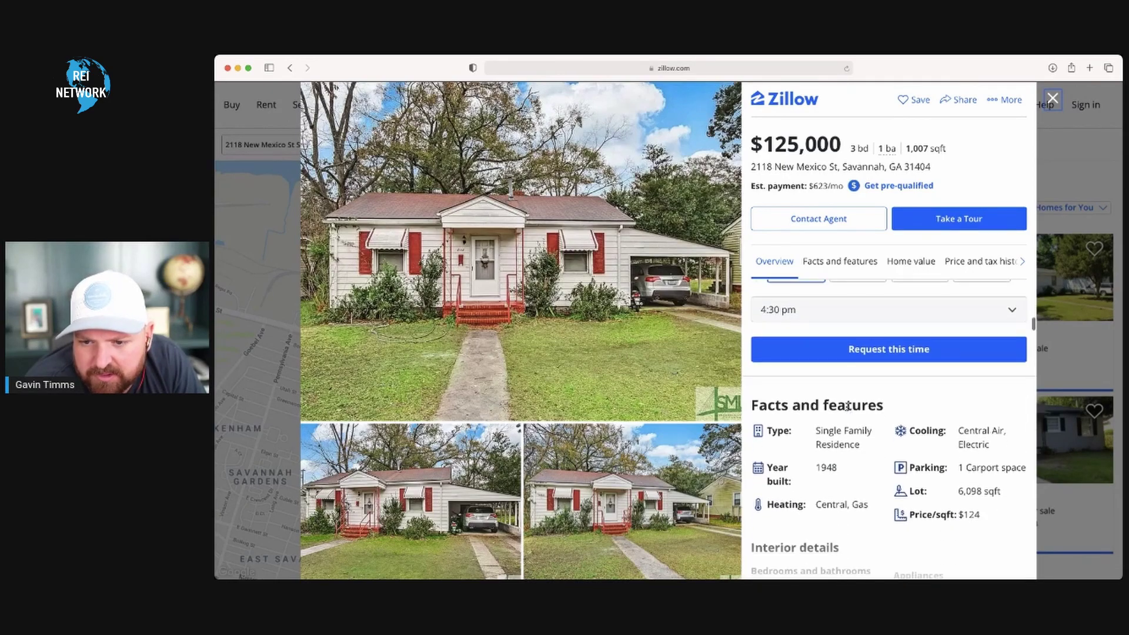
{"action": "scroll", "coordinate": [856, 461], "scroll_direction": "down", "scroll_amount": 4}
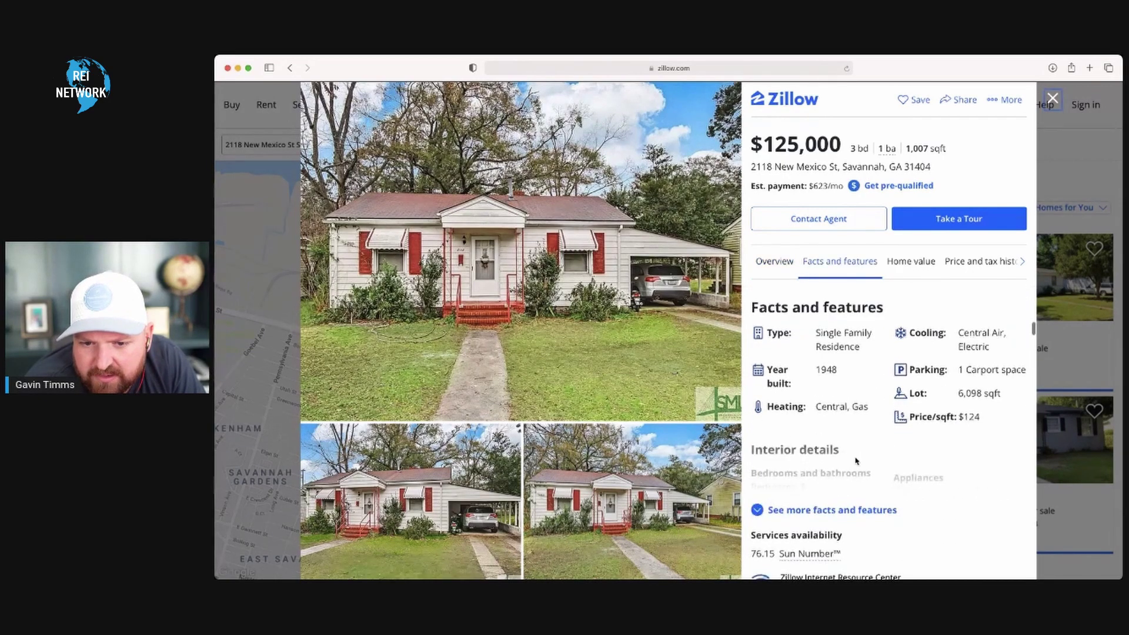
- Expand and read through the full facts and features of the New Mexico St house
{"action": "left_click", "coordinate": [771, 511]}
{"action": "scroll", "coordinate": [838, 469], "scroll_direction": "down", "scroll_amount": 5}
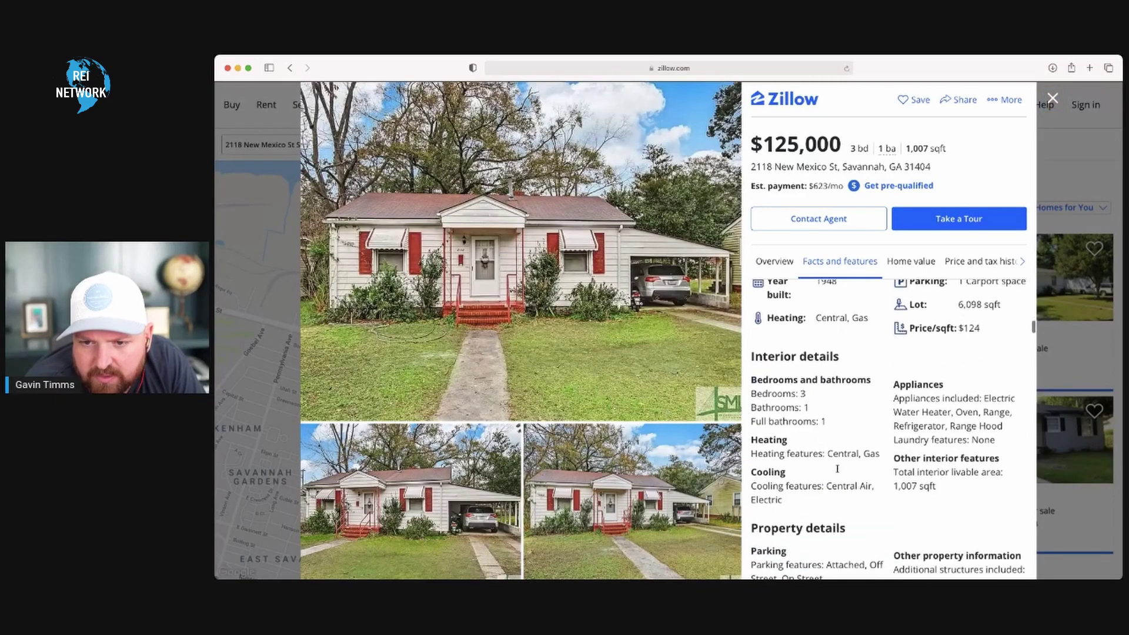
{"action": "scroll", "coordinate": [838, 468], "scroll_direction": "down", "scroll_amount": 3}
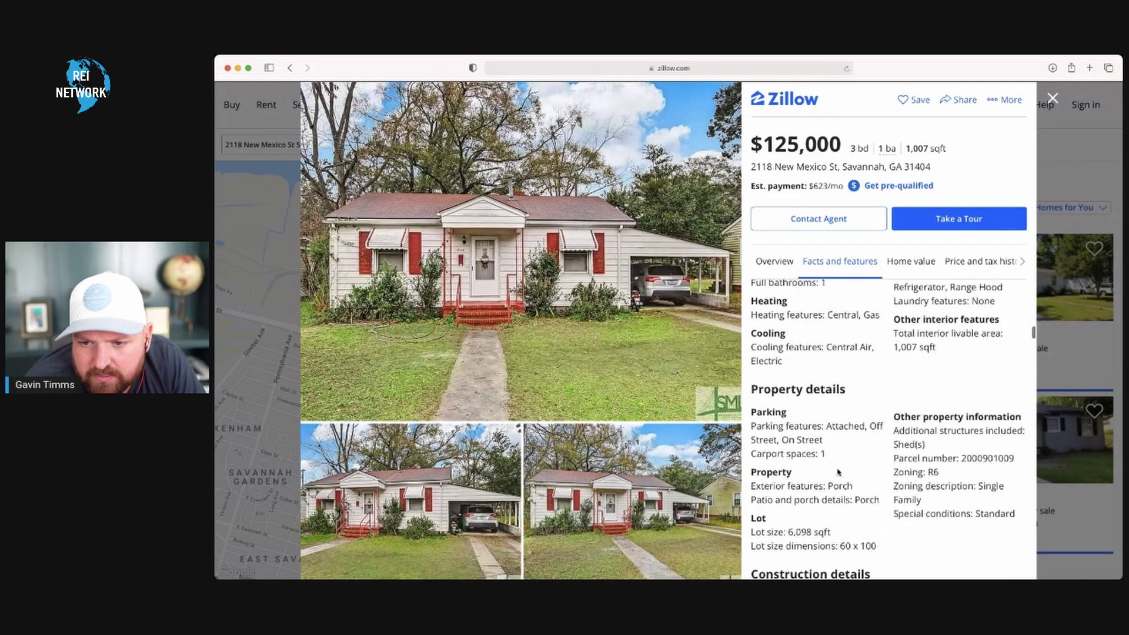
{"action": "scroll", "coordinate": [839, 472], "scroll_direction": "down", "scroll_amount": 2}
{"action": "scroll", "coordinate": [837, 472], "scroll_direction": "down", "scroll_amount": 2}
{"action": "scroll", "coordinate": [837, 472], "scroll_direction": "down", "scroll_amount": 2}
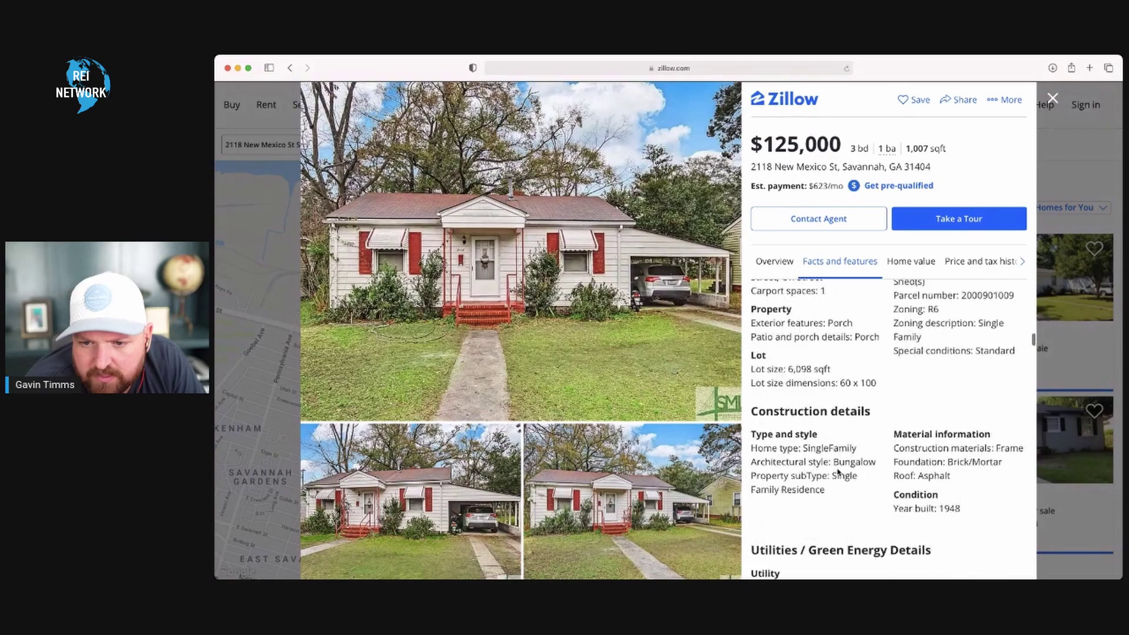
{"action": "scroll", "coordinate": [837, 471], "scroll_direction": "down", "scroll_amount": 2}
{"action": "scroll", "coordinate": [837, 469], "scroll_direction": "down", "scroll_amount": 7}
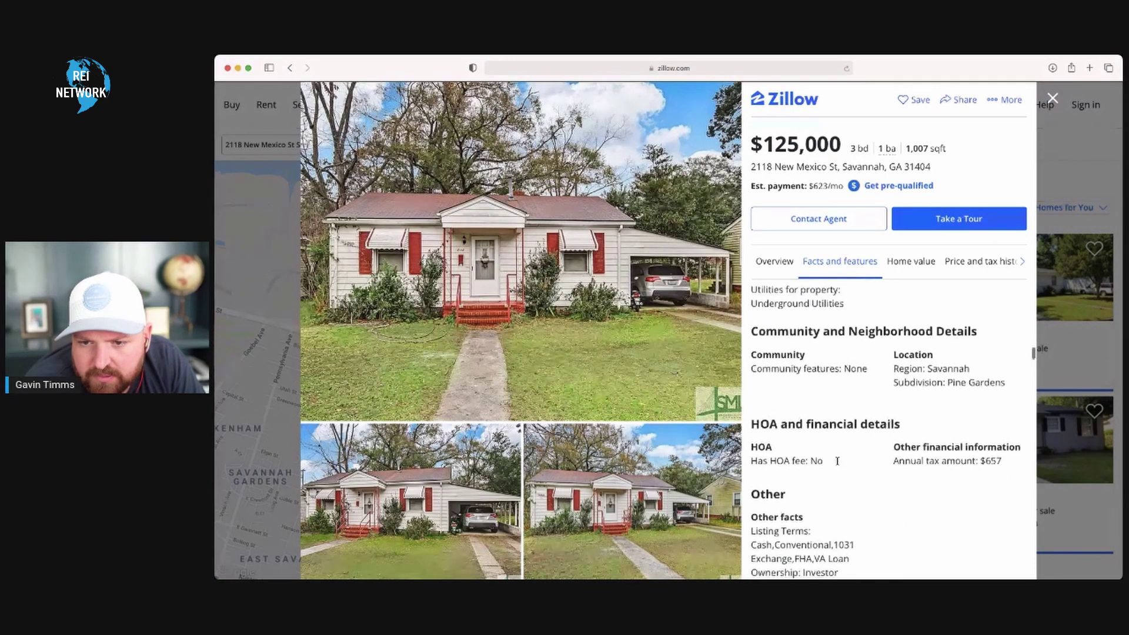
{"action": "scroll", "coordinate": [837, 461], "scroll_direction": "down", "scroll_amount": 1}
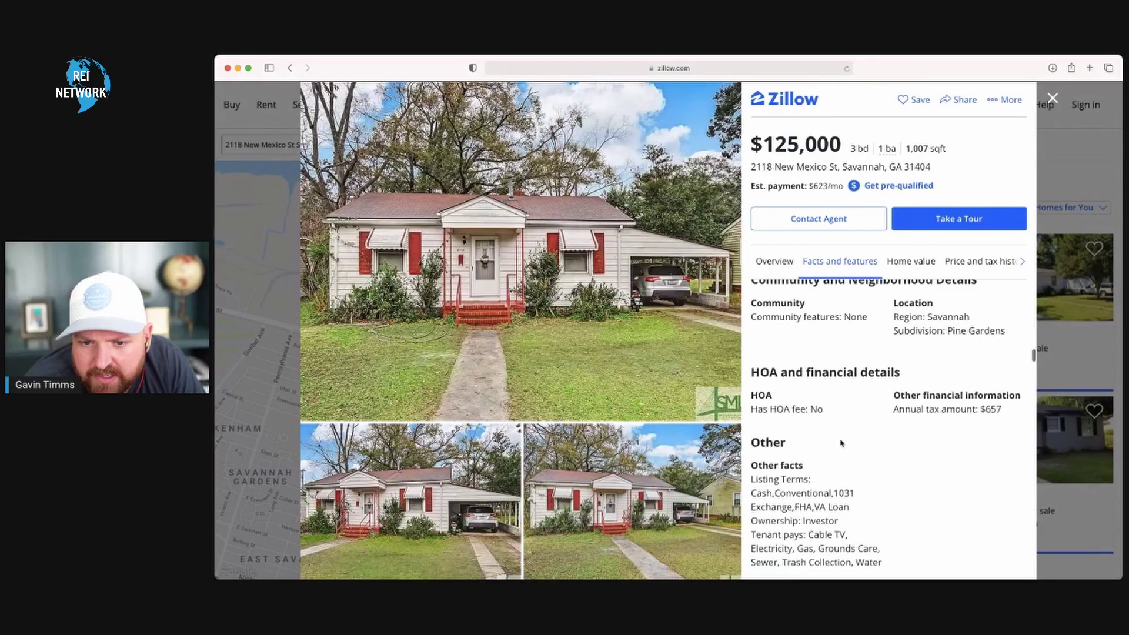
{"action": "scroll", "coordinate": [841, 442], "scroll_direction": "down", "scroll_amount": 3}
{"action": "scroll", "coordinate": [840, 440], "scroll_direction": "down", "scroll_amount": 12}
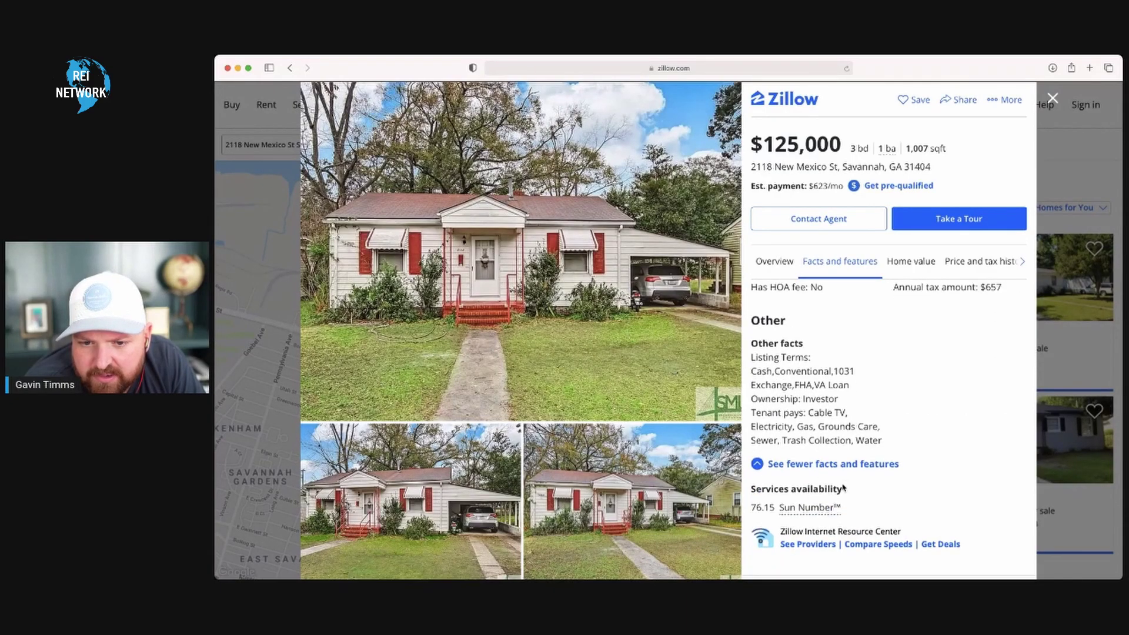
{"action": "scroll", "coordinate": [844, 487], "scroll_direction": "down", "scroll_amount": 8}
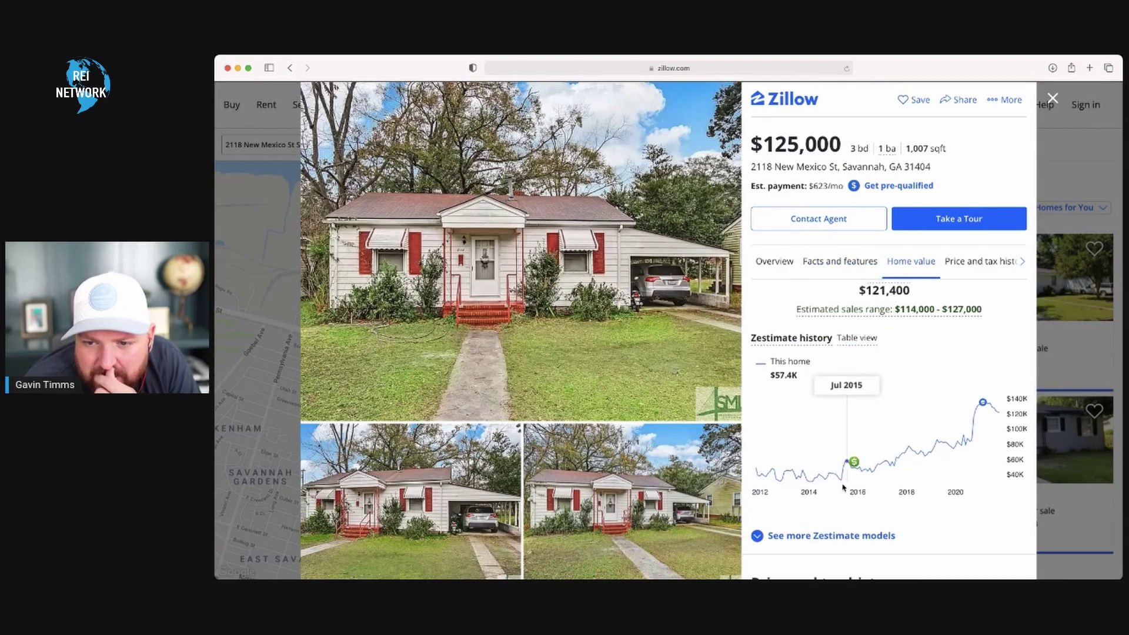
{"action": "scroll", "coordinate": [842, 486], "scroll_direction": "up", "scroll_amount": 15}
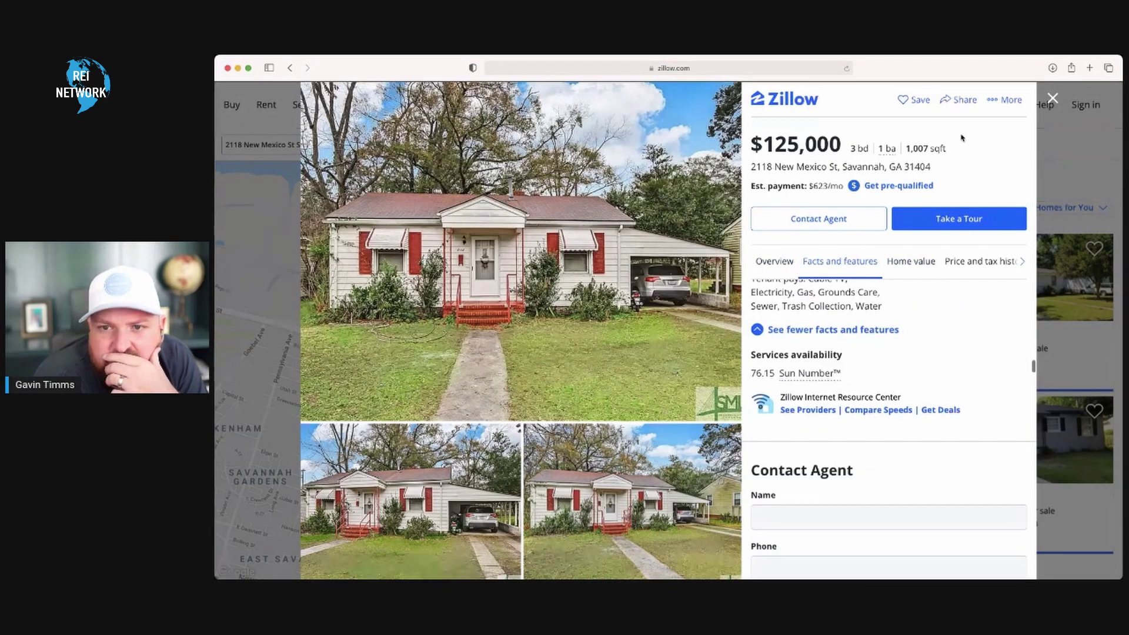
- Close the listing and switch the search's listing type to For Rent
{"action": "left_click", "coordinate": [1053, 98]}
{"action": "left_click", "coordinate": [409, 145]}
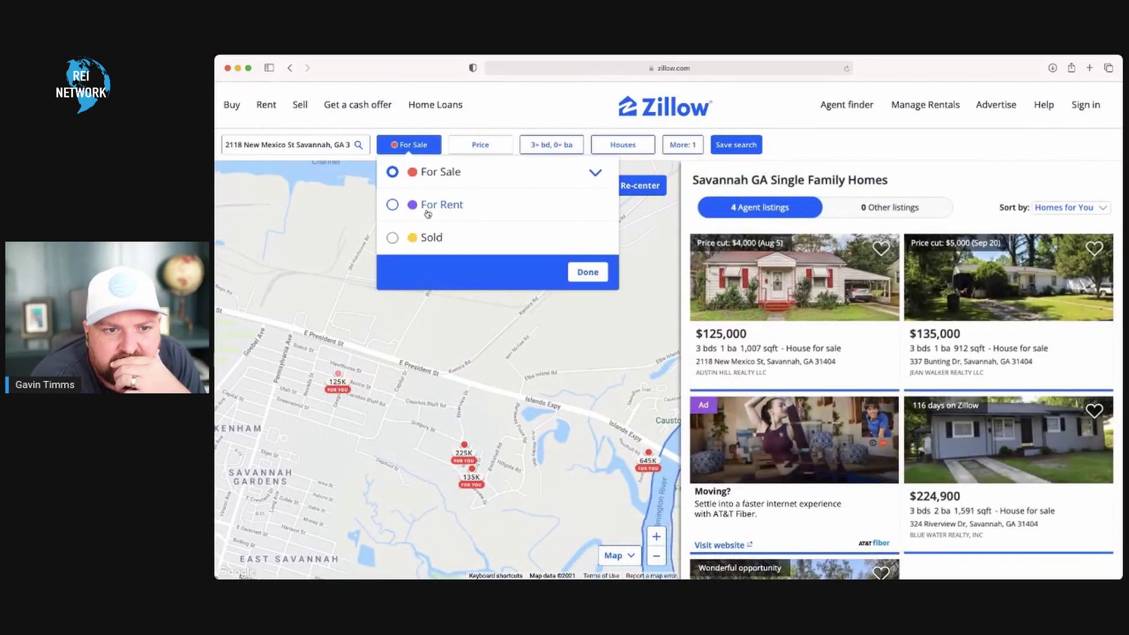
{"action": "left_click", "coordinate": [429, 210]}
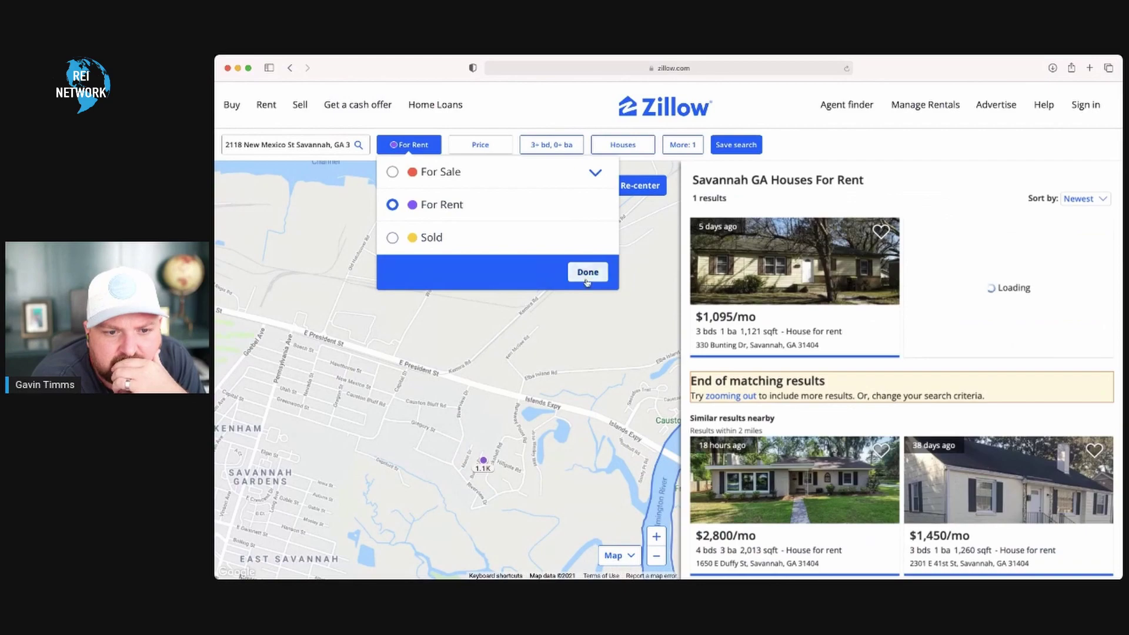
{"action": "left_click", "coordinate": [587, 272]}
{"action": "mouse_move", "coordinate": [483, 467]}
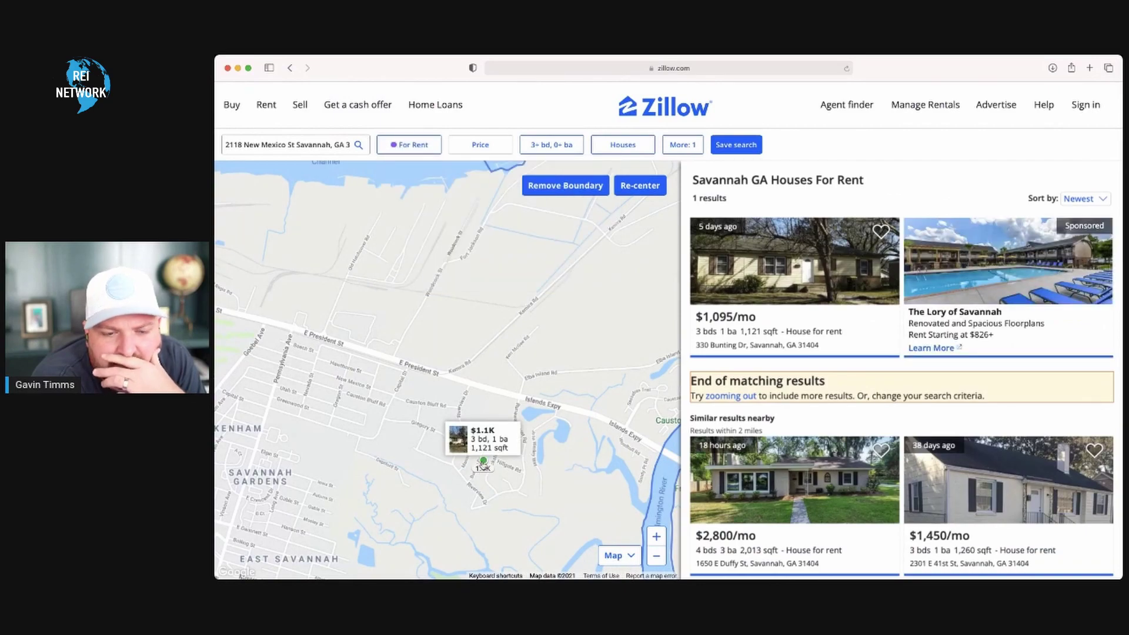
{"action": "left_click", "coordinate": [483, 463]}
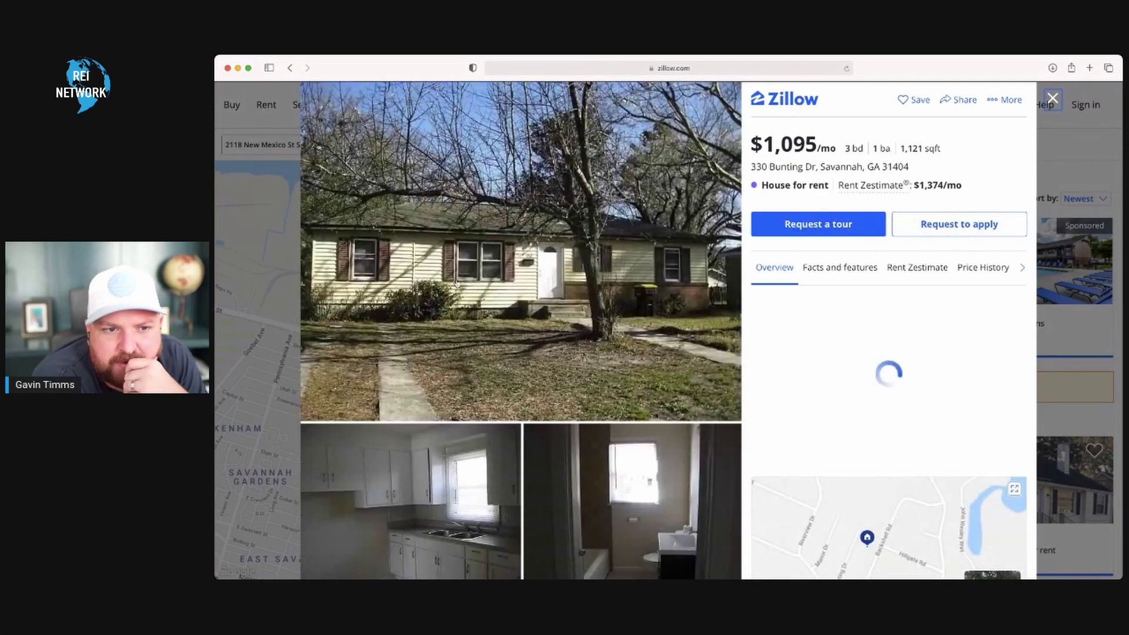
{"action": "scroll", "coordinate": [515, 412], "scroll_direction": "down", "scroll_amount": 4}
{"action": "scroll", "coordinate": [515, 412], "scroll_direction": "up", "scroll_amount": 4}
{"action": "scroll", "coordinate": [515, 410], "scroll_direction": "down", "scroll_amount": 4}
{"action": "scroll", "coordinate": [517, 400], "scroll_direction": "up", "scroll_amount": 1}
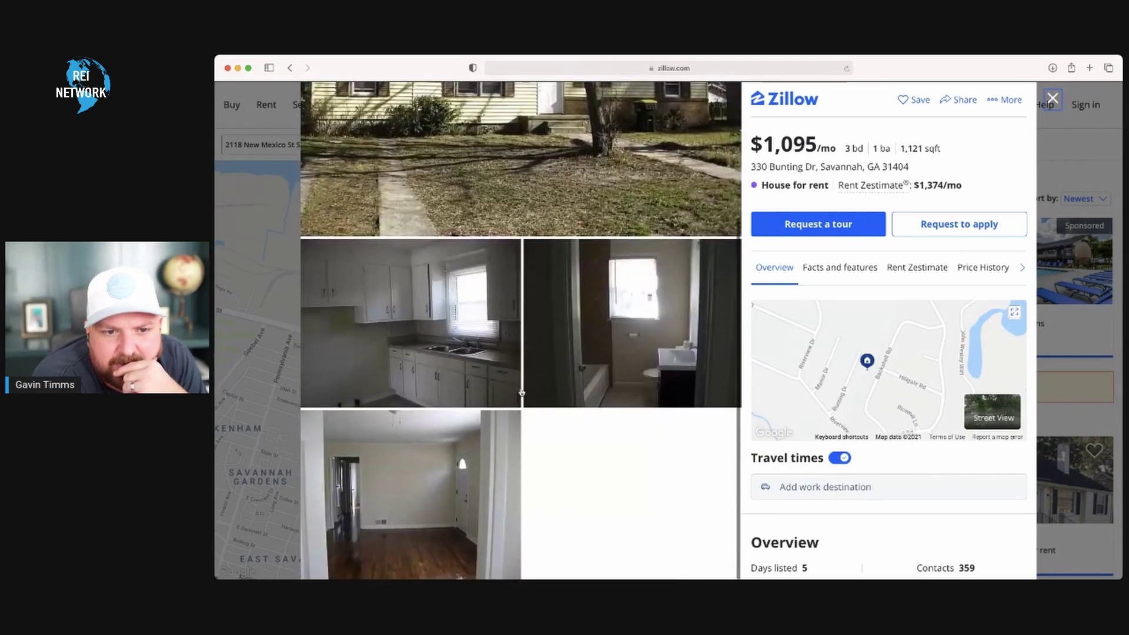
{"action": "scroll", "coordinate": [512, 306], "scroll_direction": "up", "scroll_amount": 5}
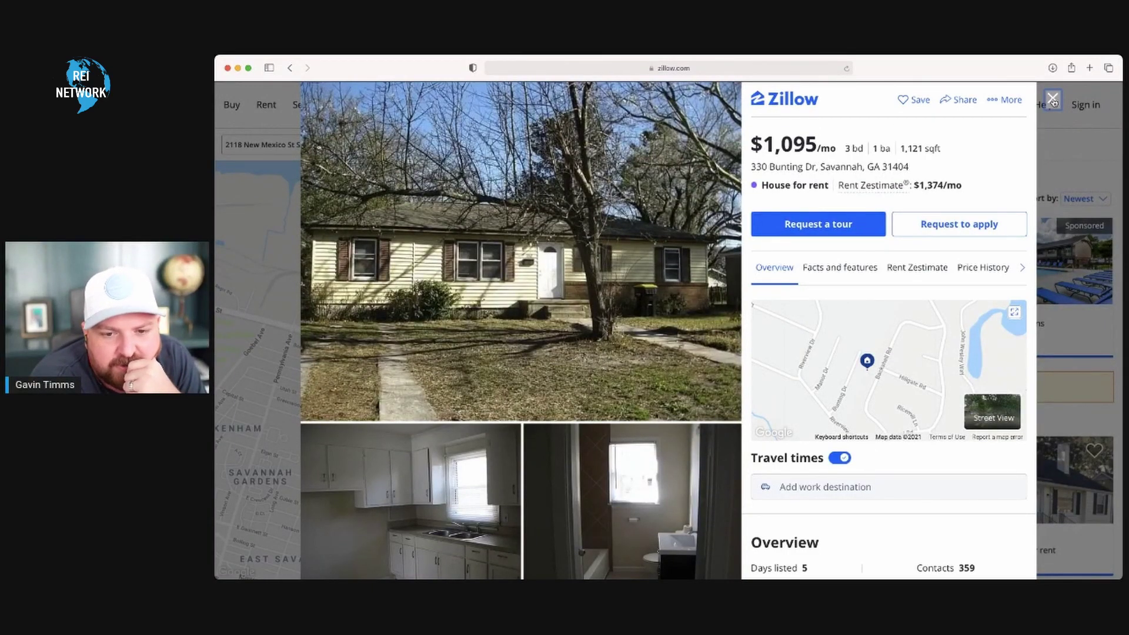
{"action": "left_click", "coordinate": [1052, 99]}
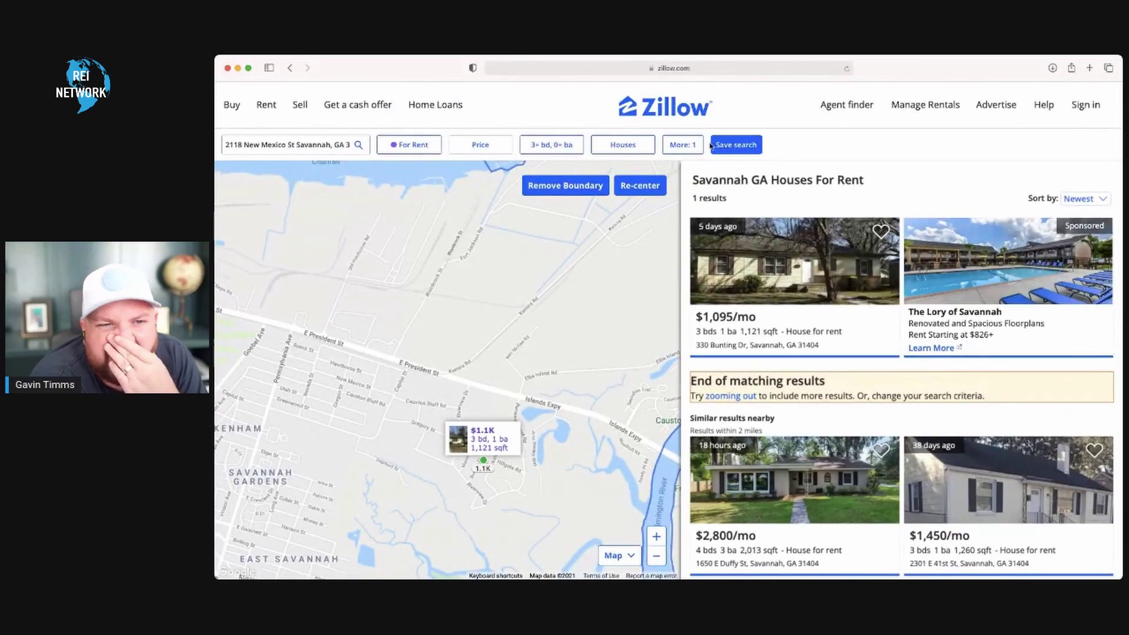
- Return to the For Rent results with the $1,095/mo match and nearby $2,800 and $1,450 rentals
{"action": "mouse_move", "coordinate": [435, 105]}
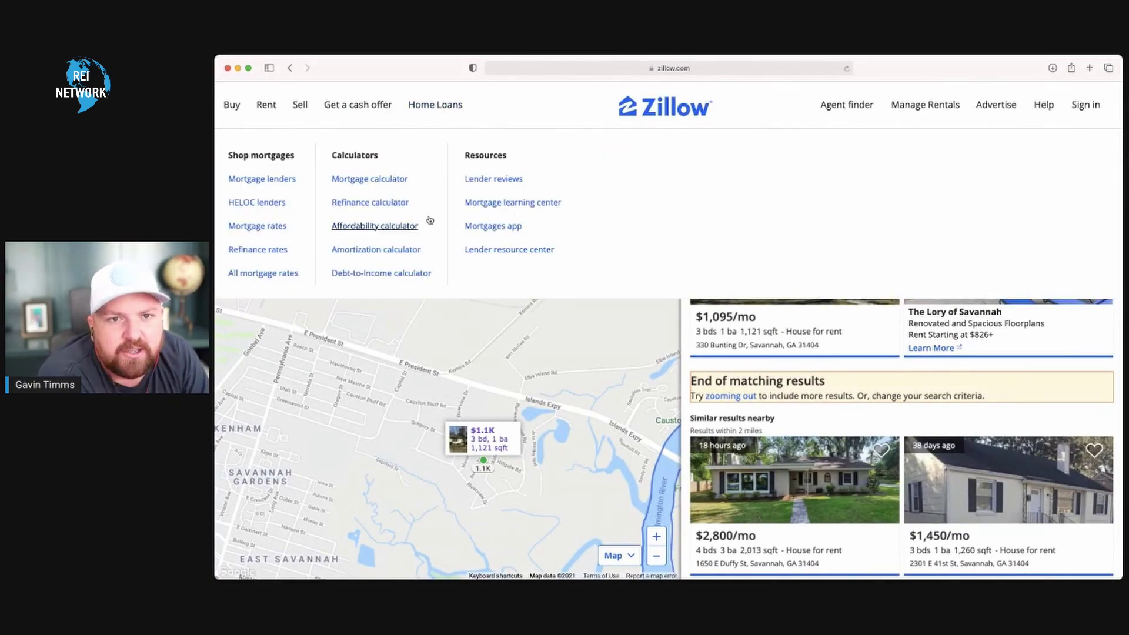